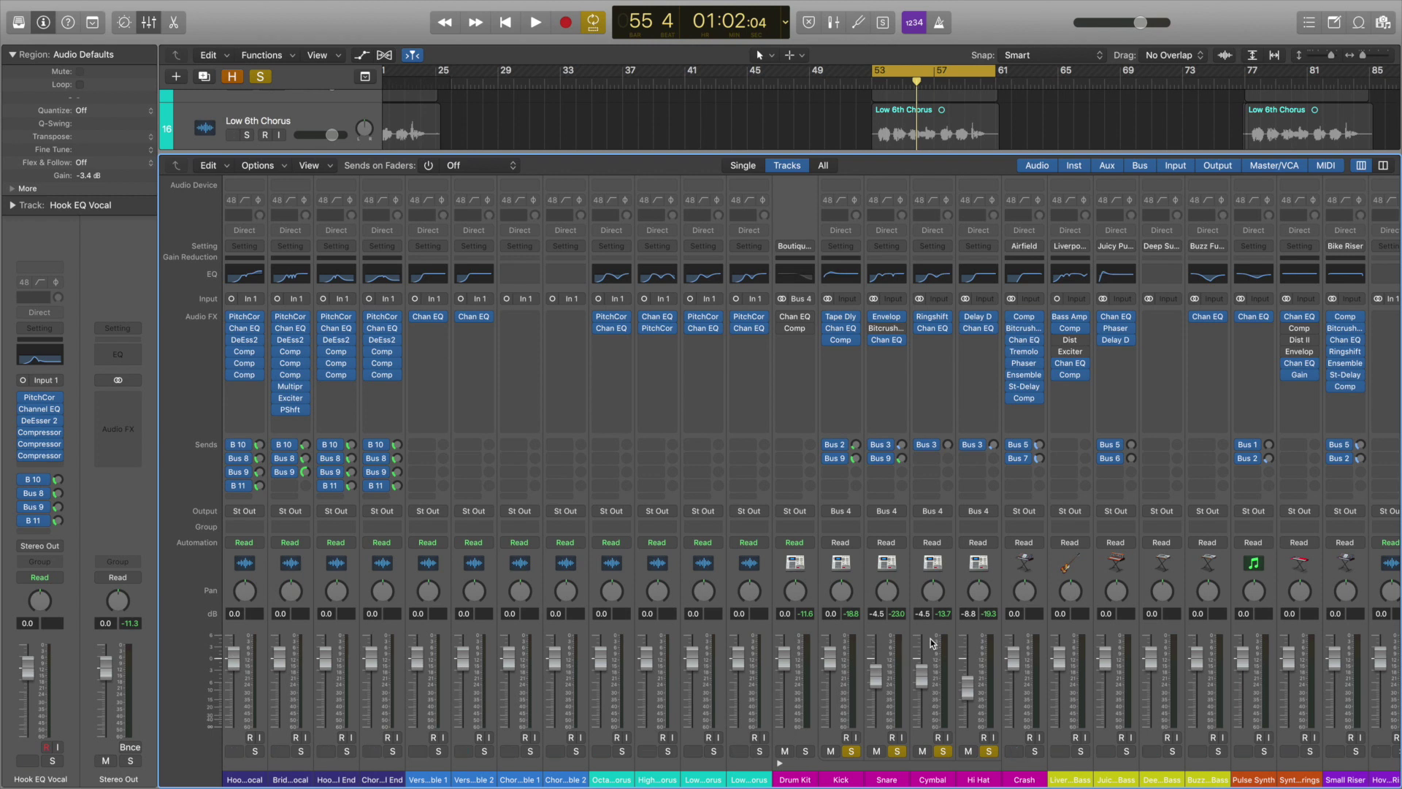
# - Solo the Liverpool bass together with only the kick and set the bass level to -1.6 dB during looped playback
pyautogui.click(989, 751)
pyautogui.click(1080, 752)
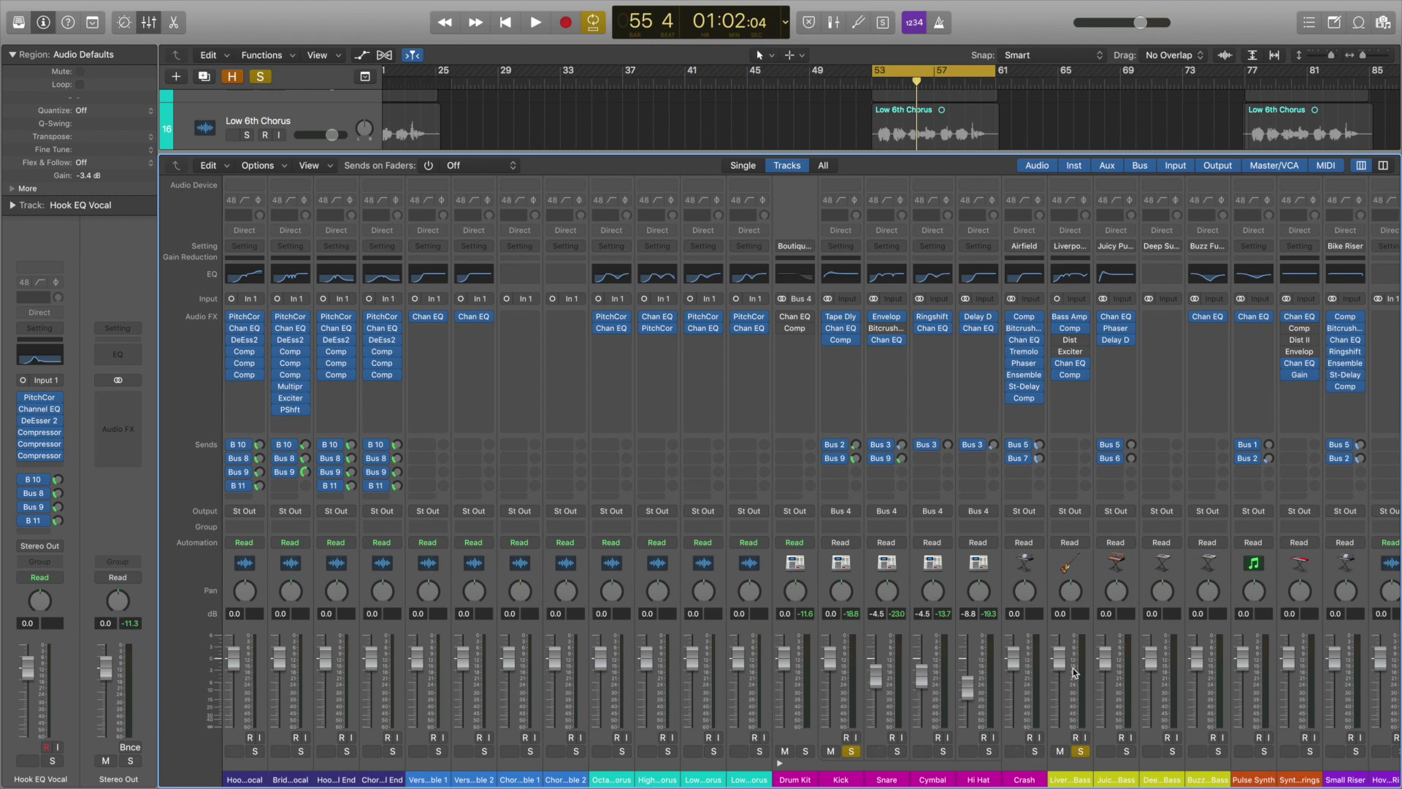
pyautogui.press('space')
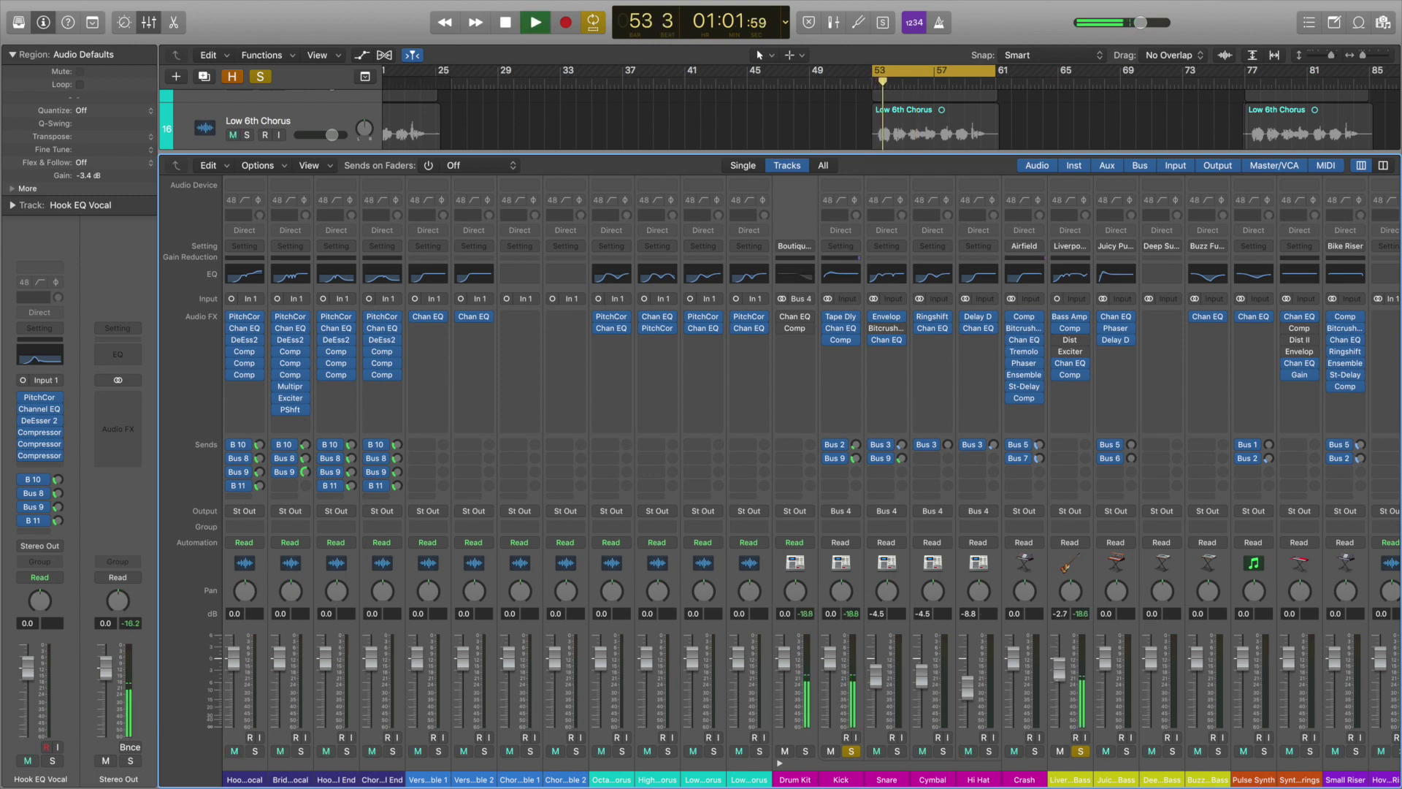
pyautogui.moveTo(1059, 667); pyautogui.dragTo(1062, 671)
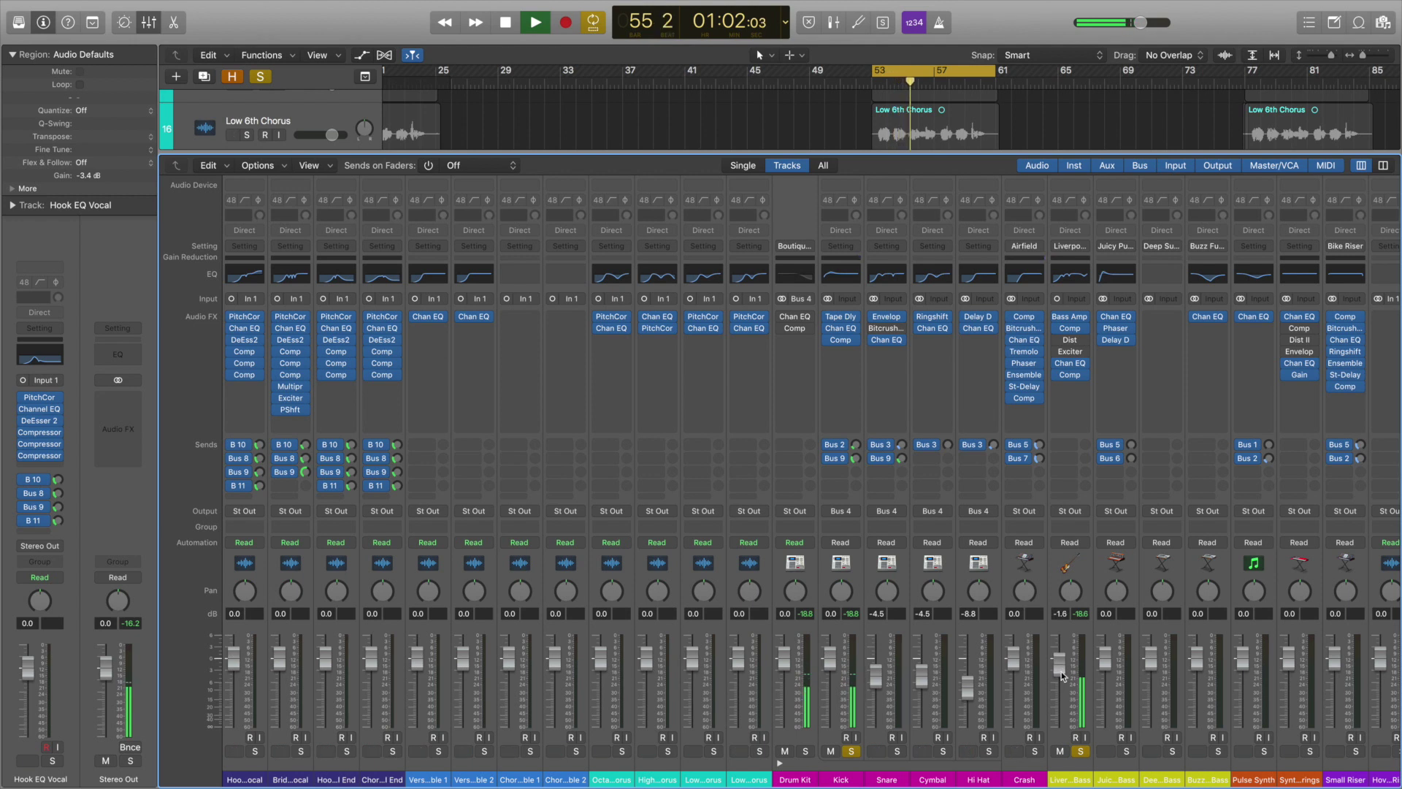
pyautogui.press('space')
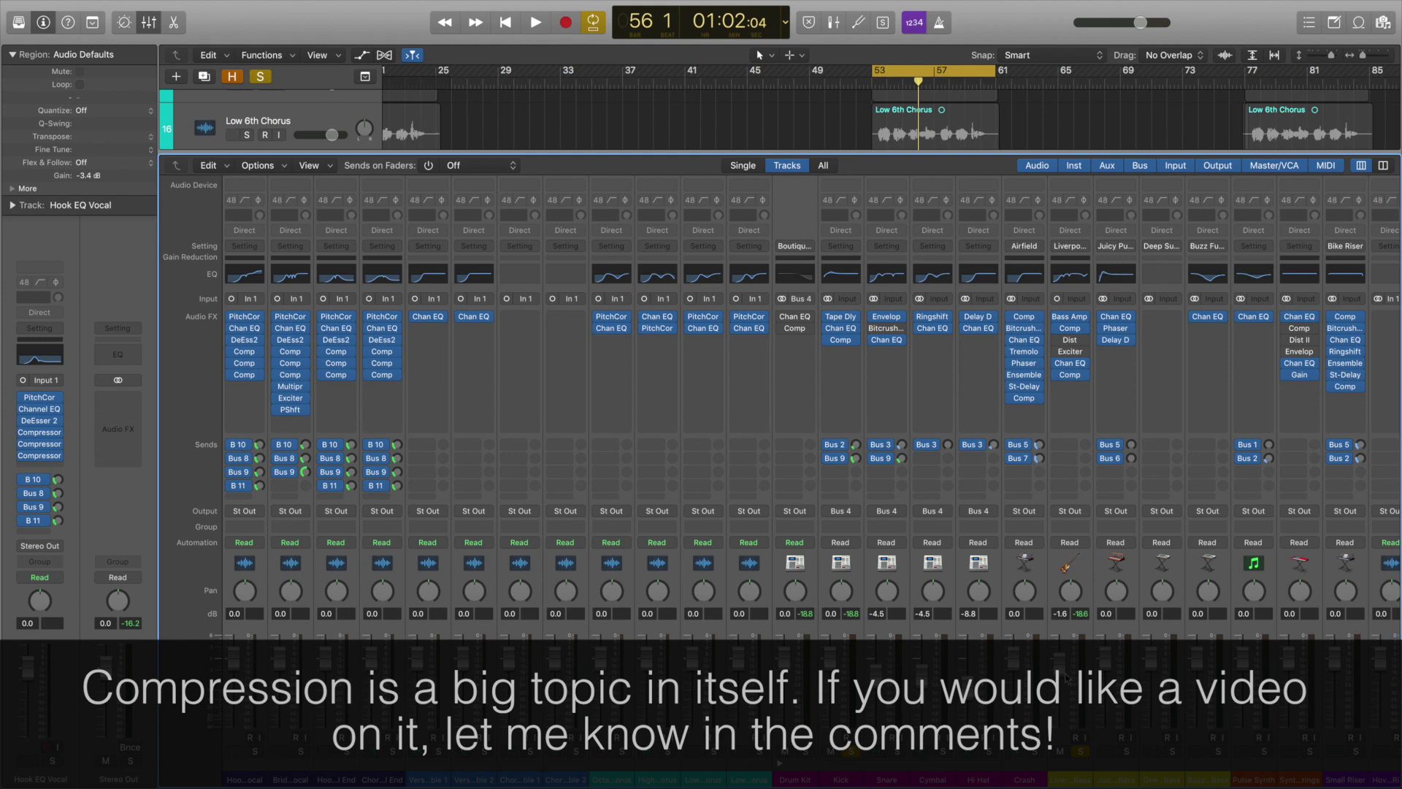
# - Solo the Juicy and Deep basses with the drums during playback; set Crash to -6.6 dB, Juicy to -13.0 dB and Deep to -15.6 dB
pyautogui.hscroll(2, 1048, 769)
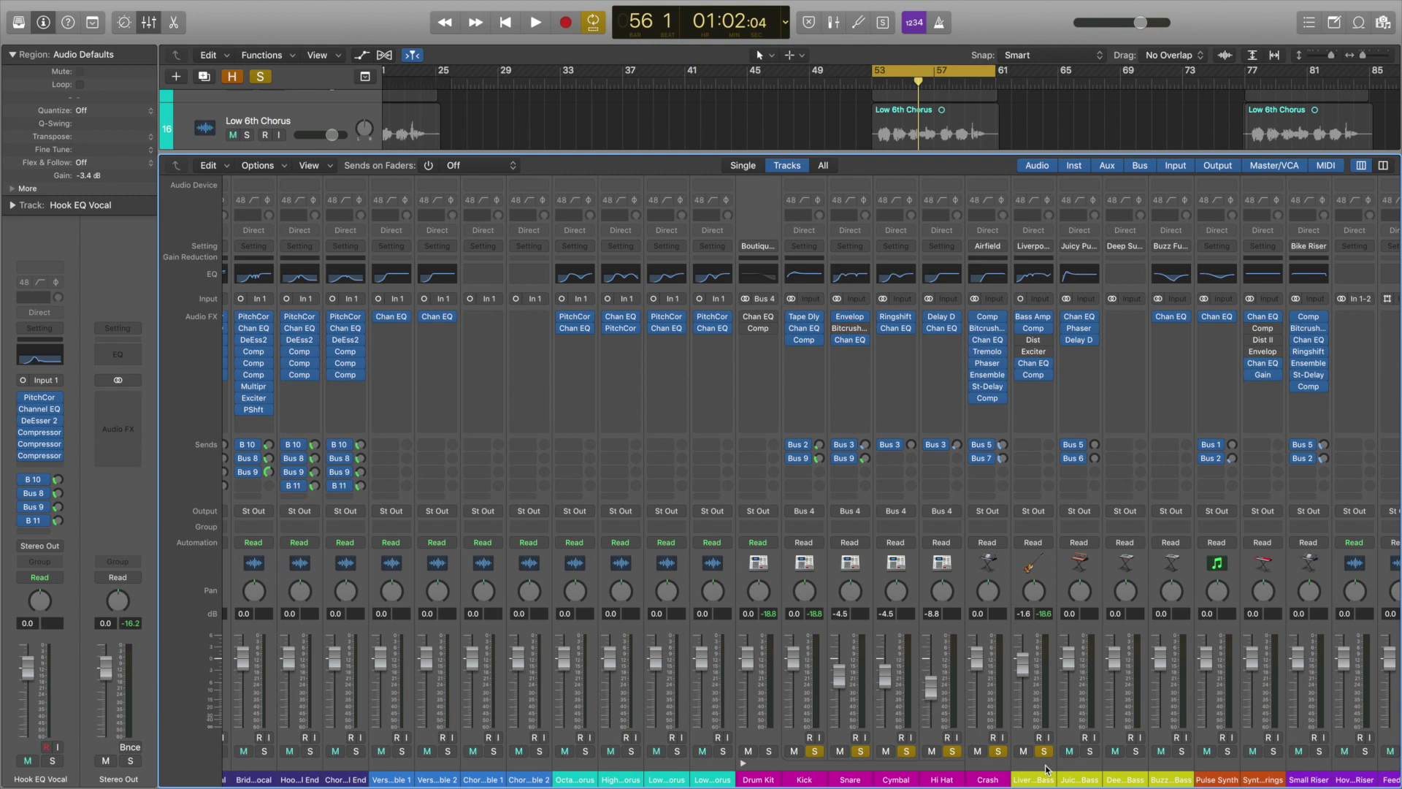
pyautogui.click(1089, 752)
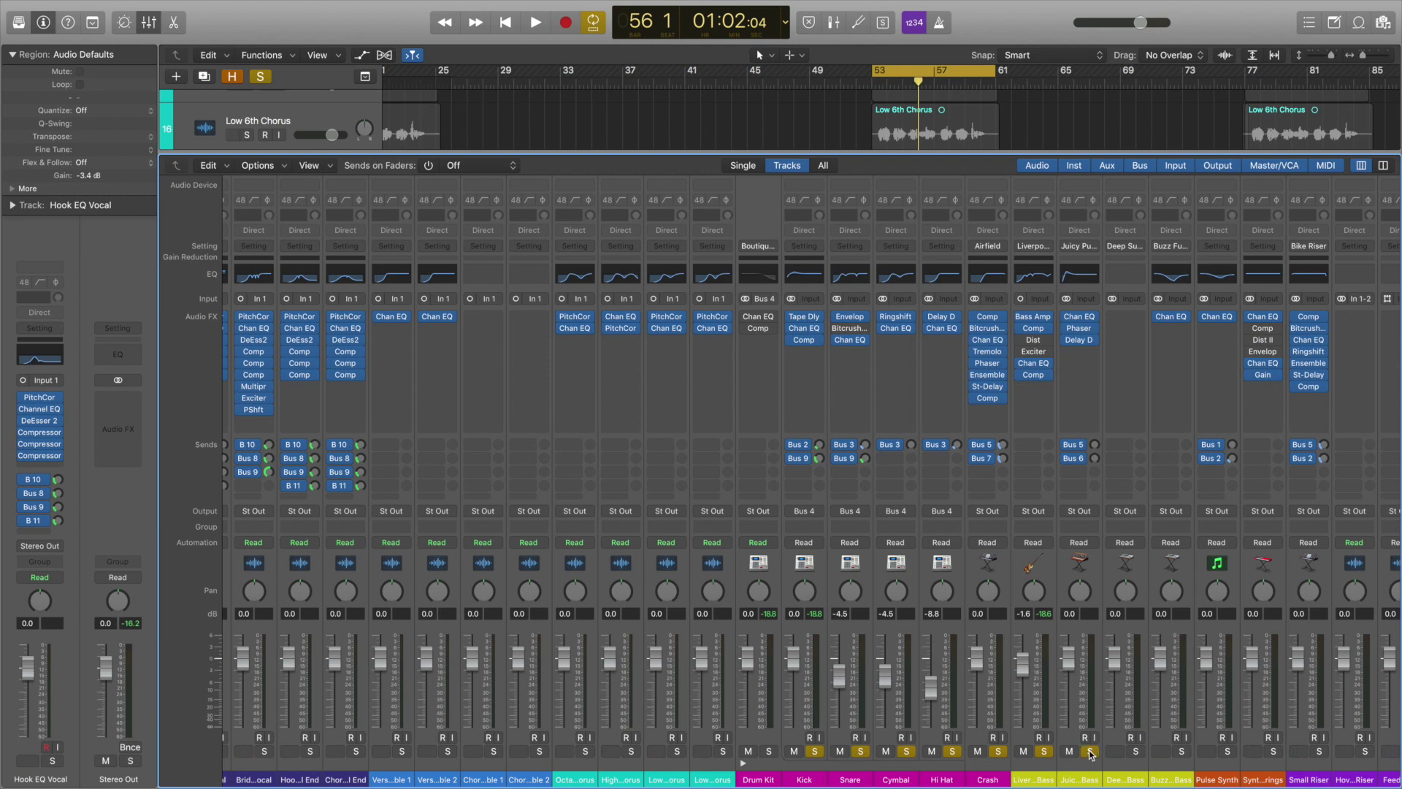
pyautogui.press('space')
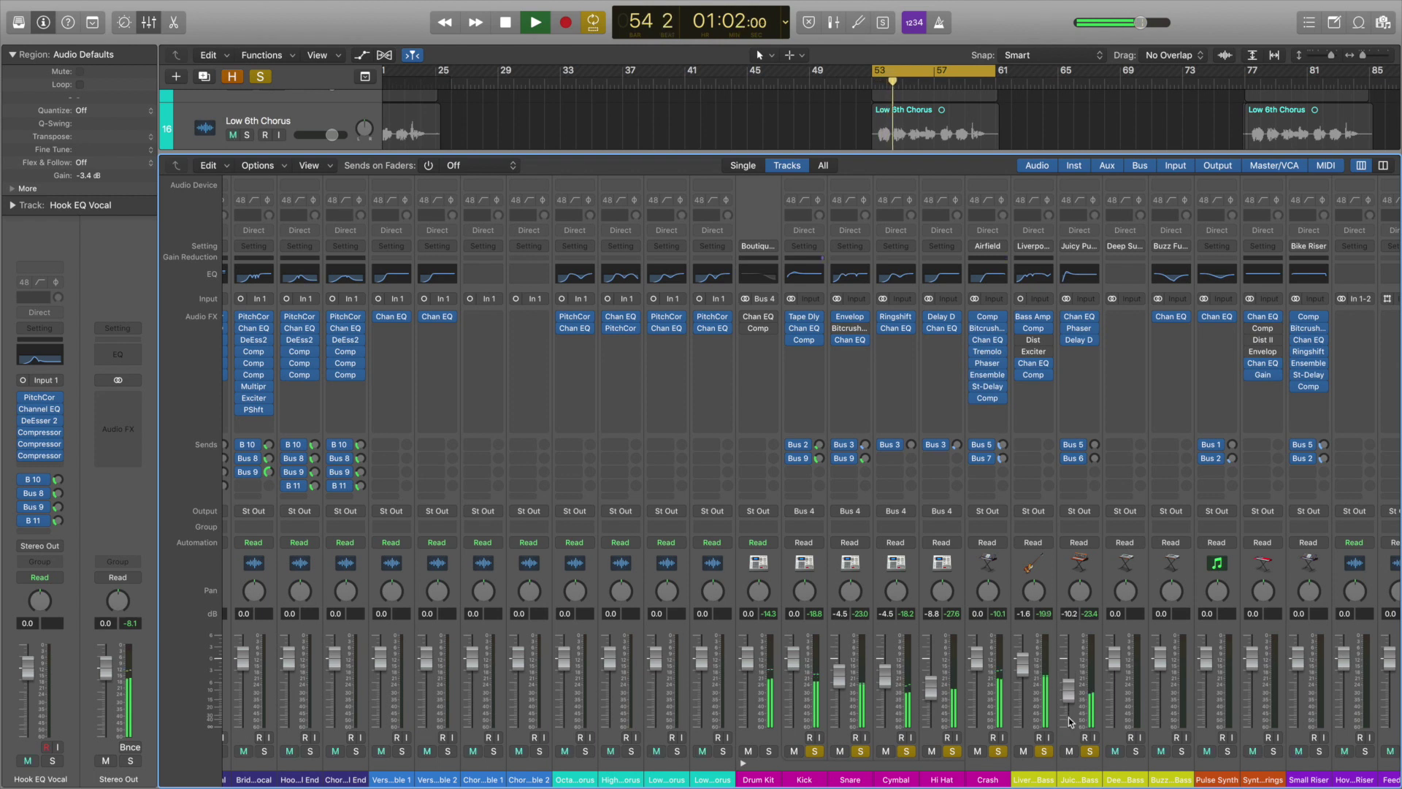
pyautogui.click(1136, 752)
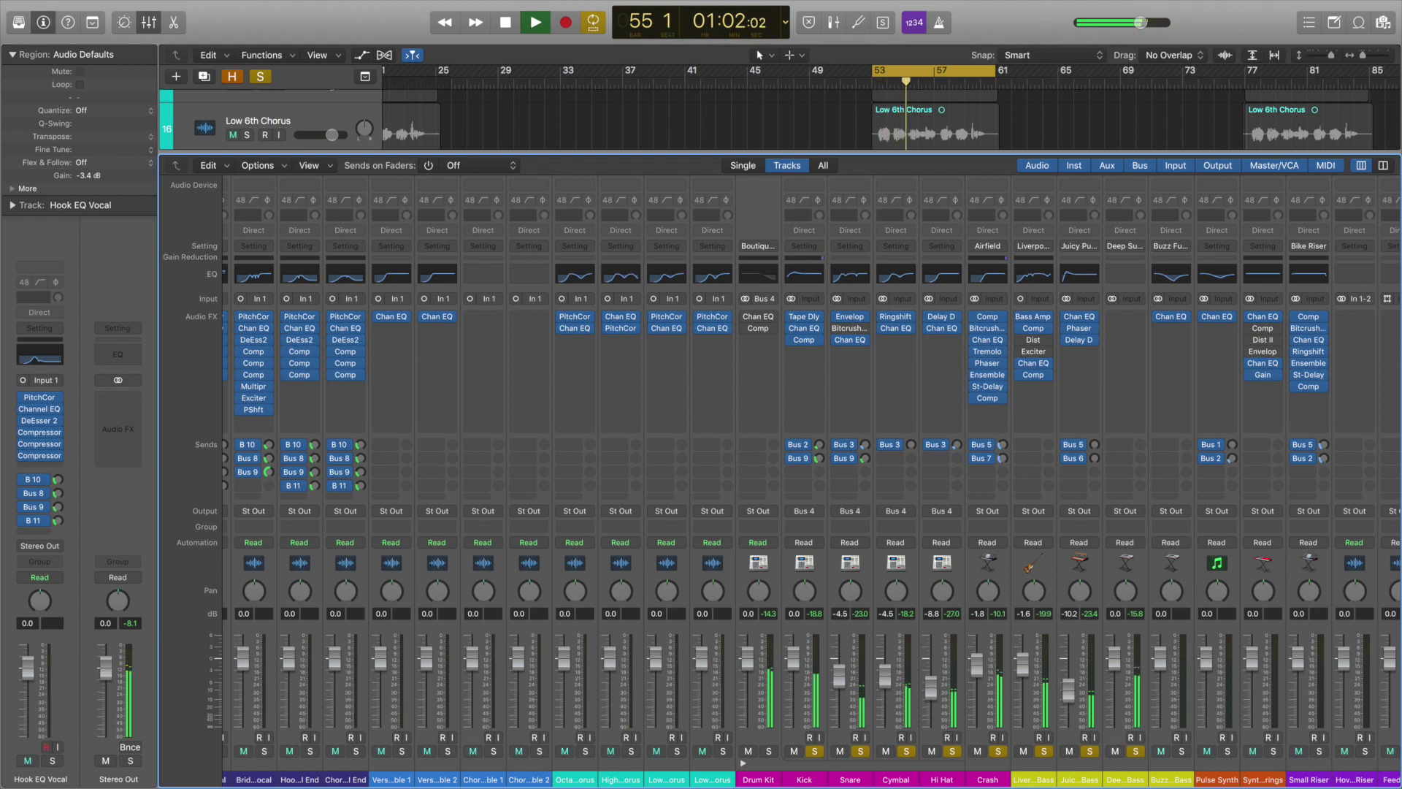
pyautogui.hscroll(3, 1135, 752)
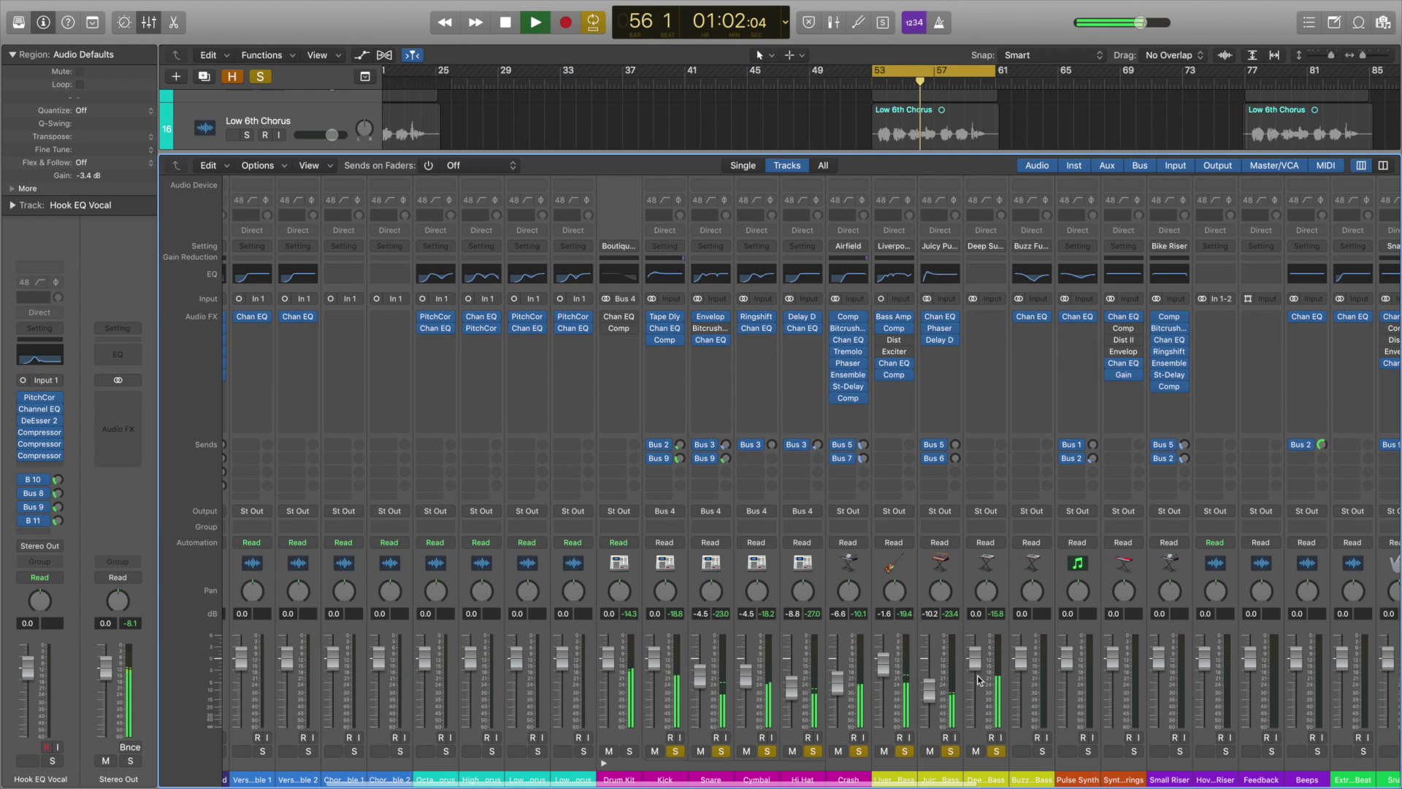
pyautogui.moveTo(975, 658); pyautogui.dragTo(975, 736)
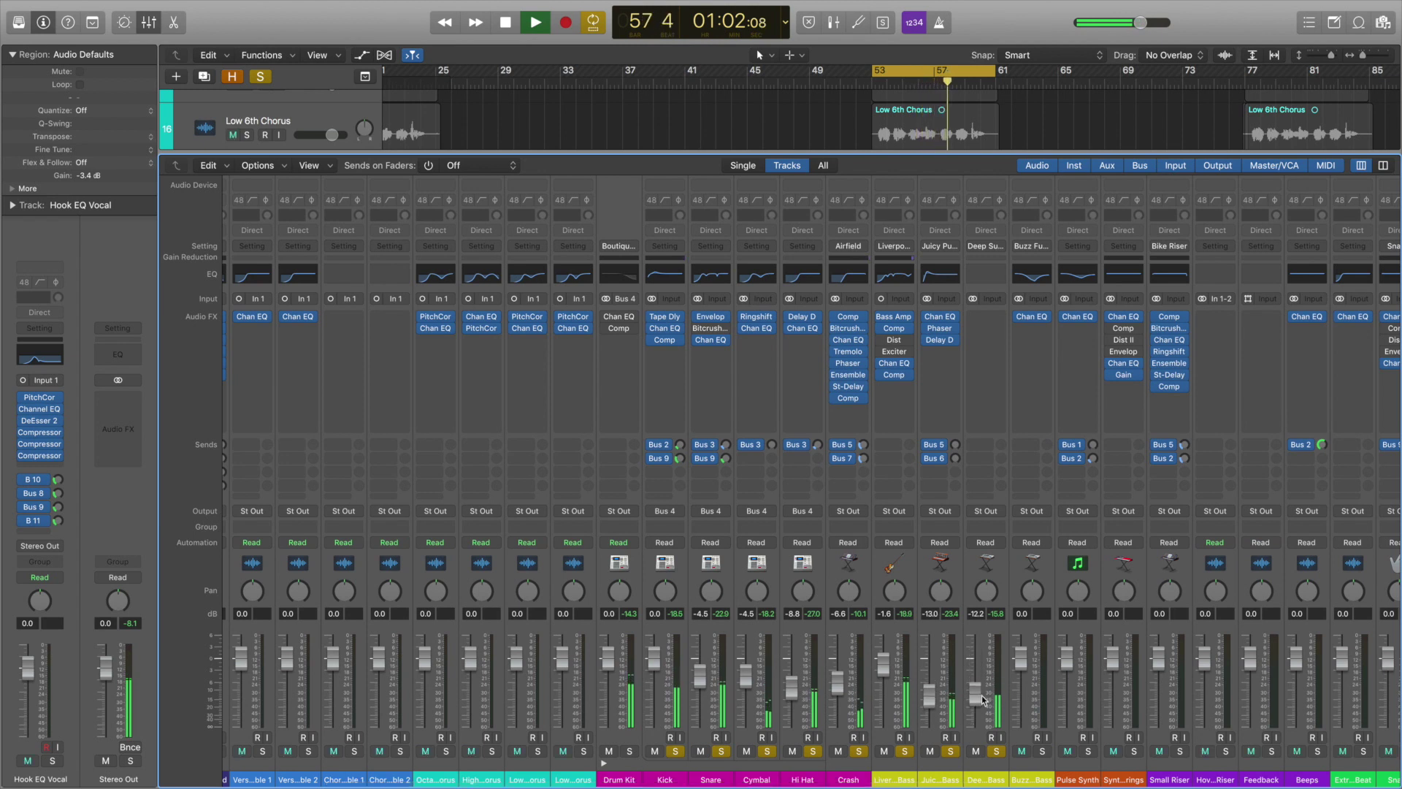
pyautogui.press('space')
# - Audition the Buzz bass alone, re-solo the drums and other basses, and lower the Buzz bass to -15.8 dB in the mix
pyautogui.click(1042, 751)
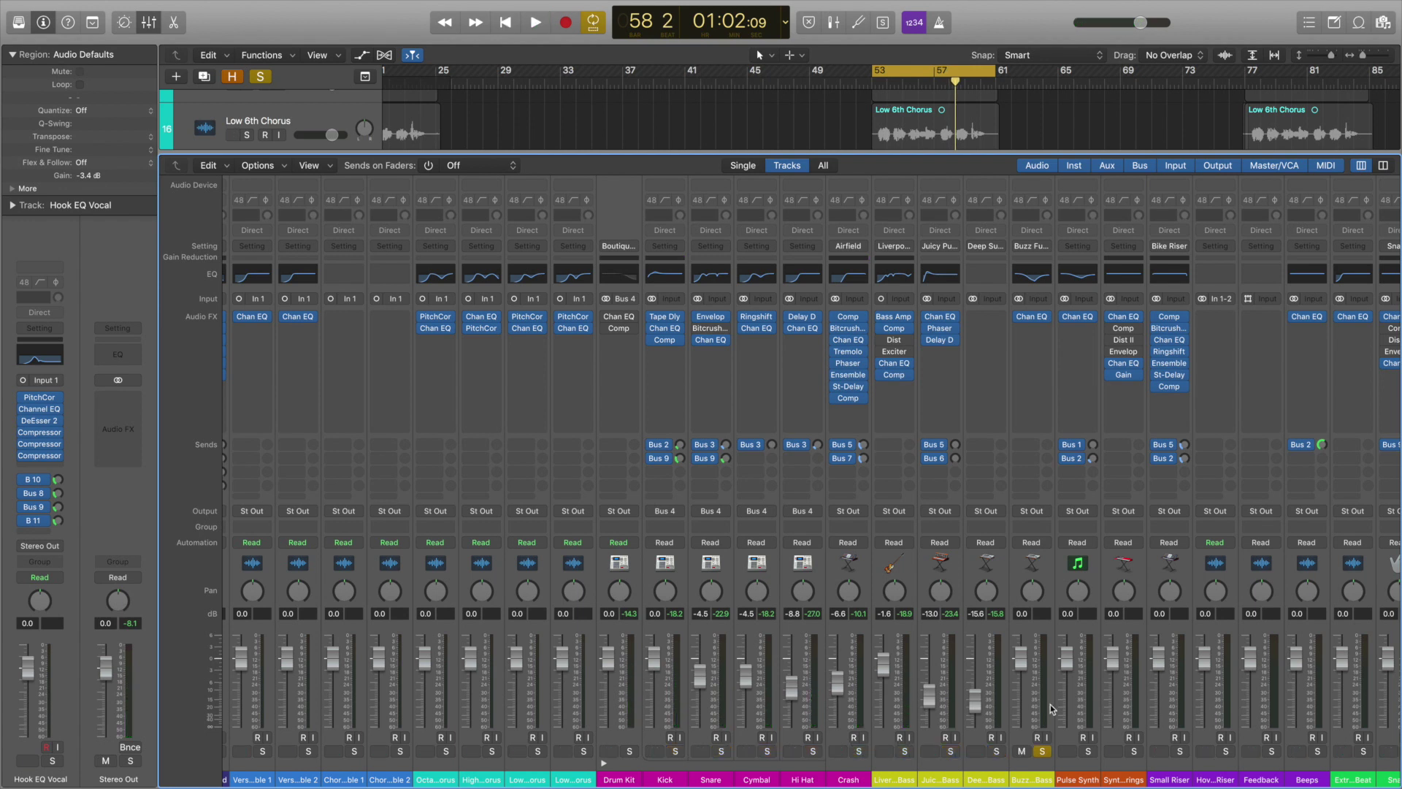
pyautogui.press('space')
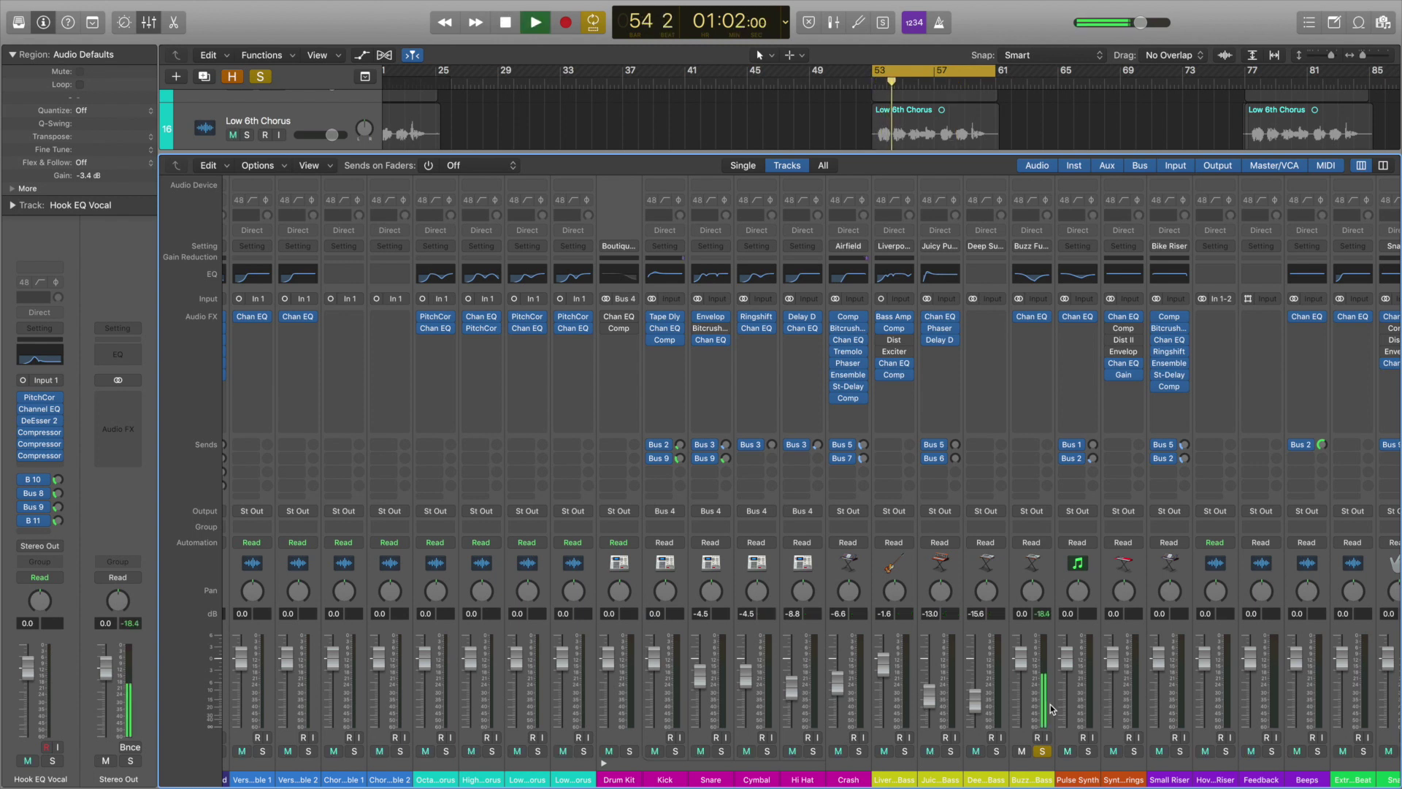
pyautogui.press('space')
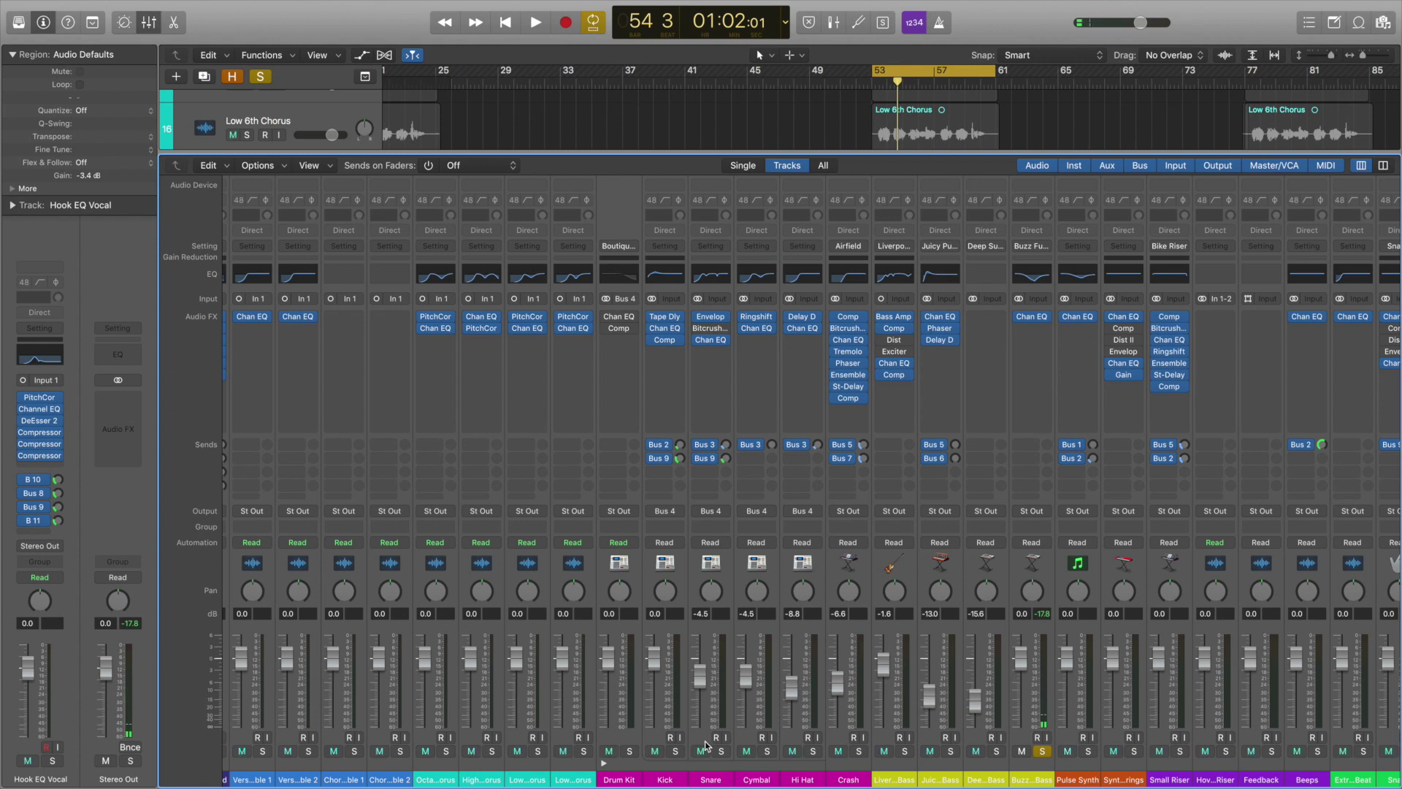
pyautogui.moveTo(675, 752); pyautogui.dragTo(1033, 751)
pyautogui.press('space')
pyautogui.moveTo(1034, 659); pyautogui.dragTo(1033, 701)
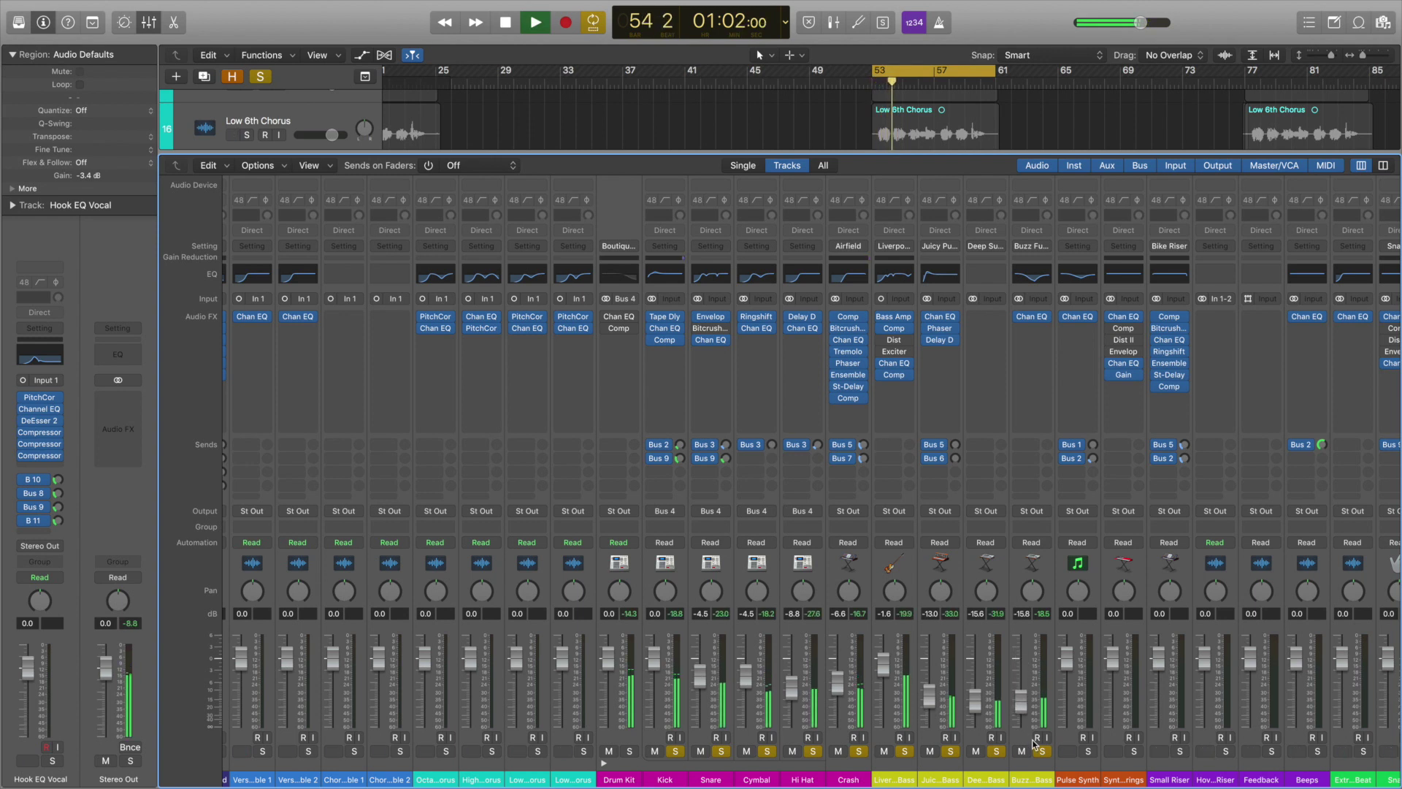
pyautogui.press('space')
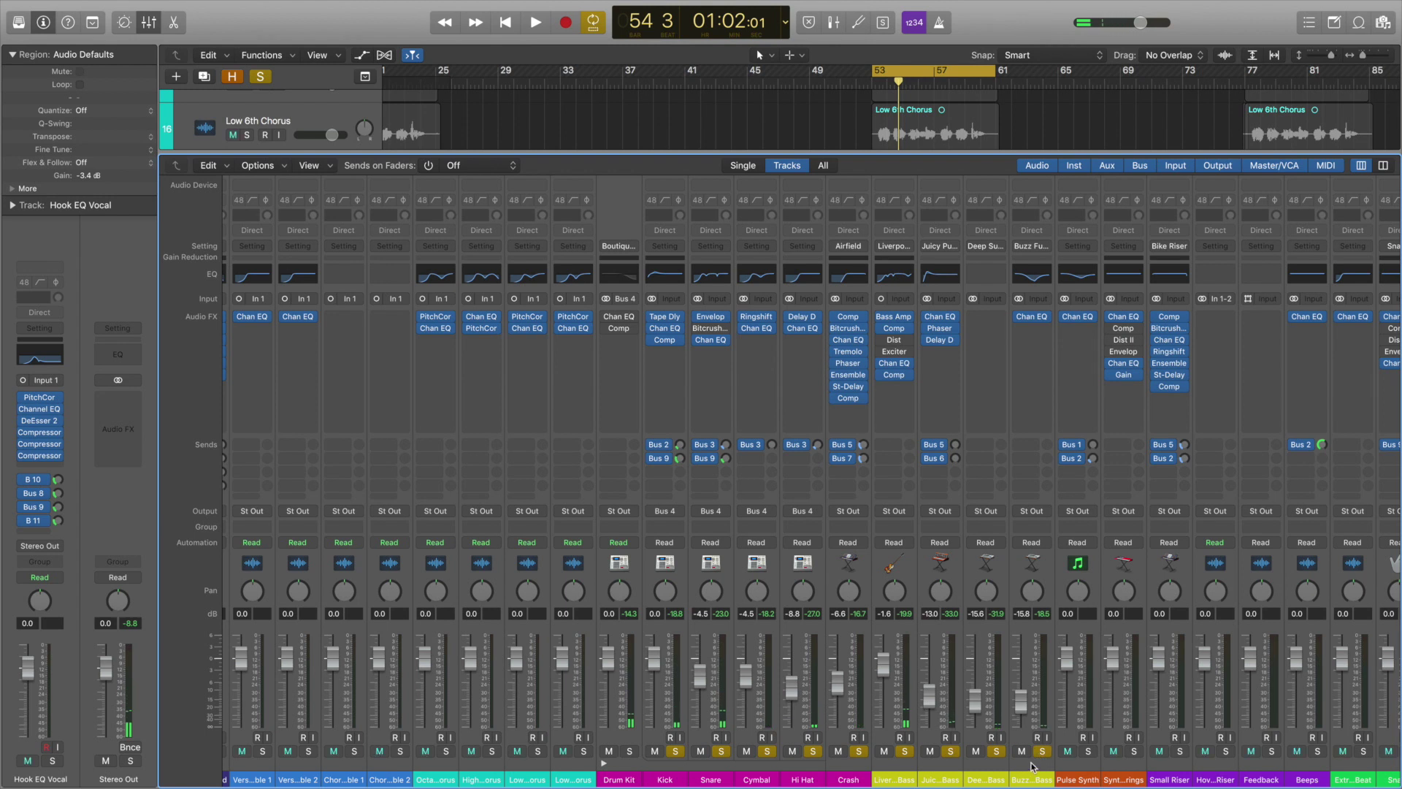
# - Compare the looped mix with and without the Buzz bass by toggling its solo, and set its level to -16.8 dB
pyautogui.press('space')
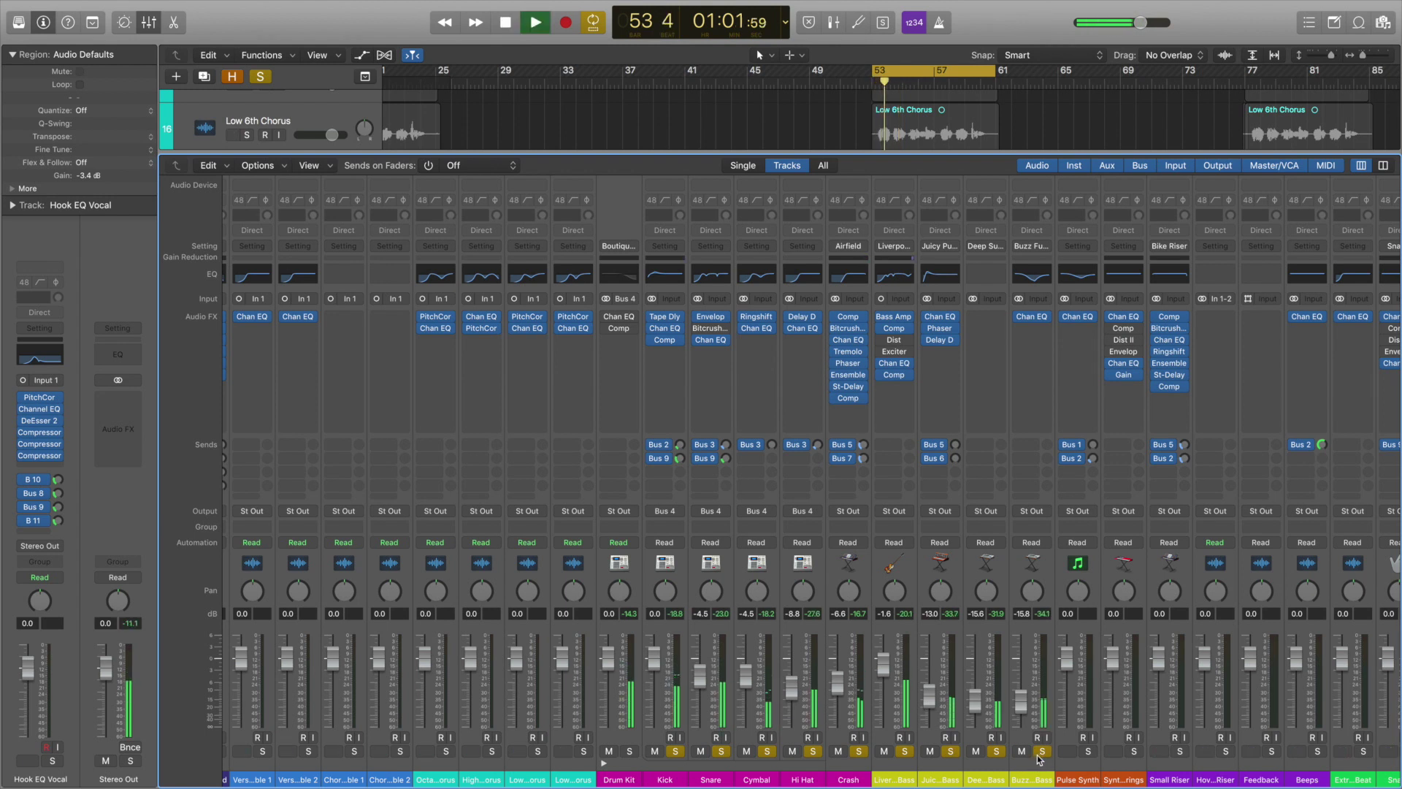
pyautogui.press('space')
pyautogui.click(1041, 752)
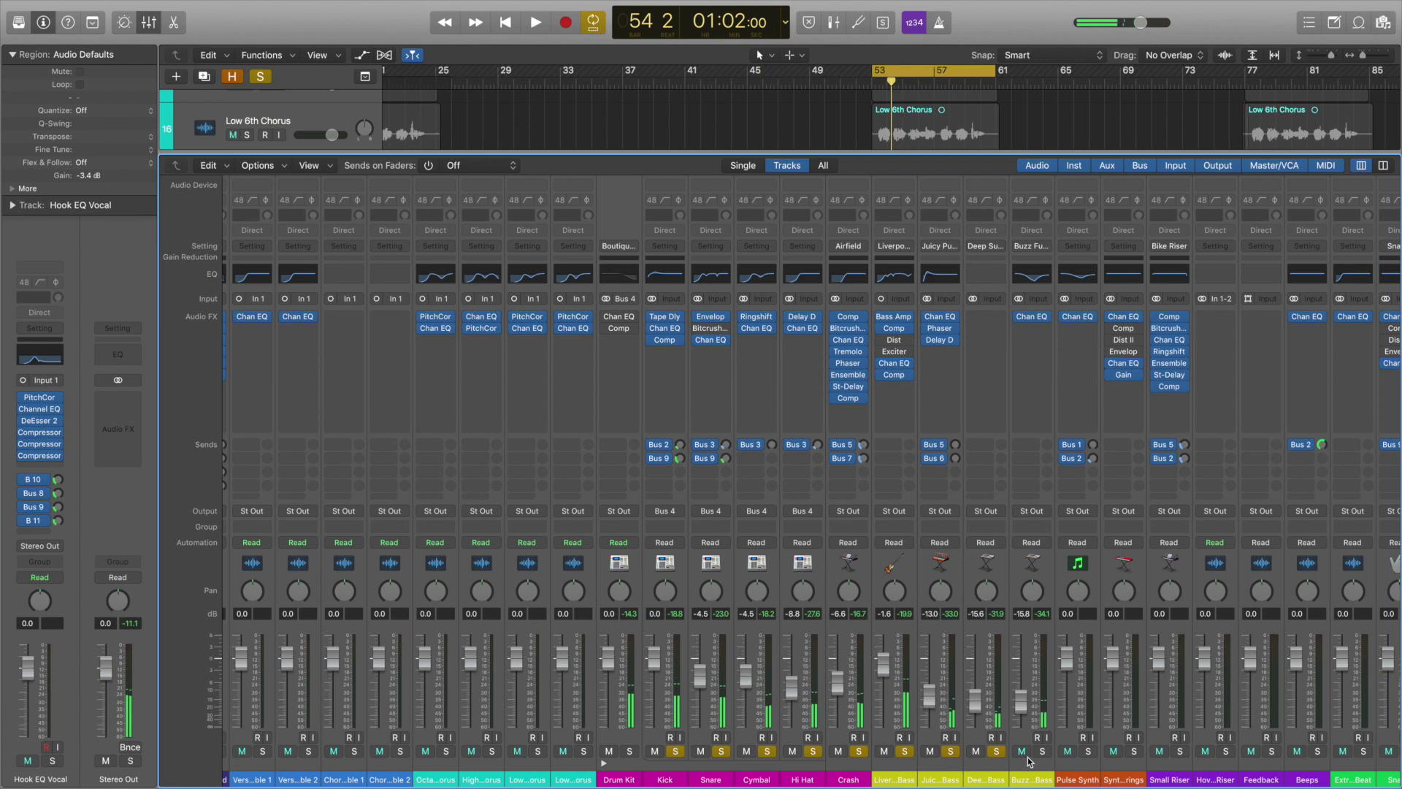
pyautogui.press('space')
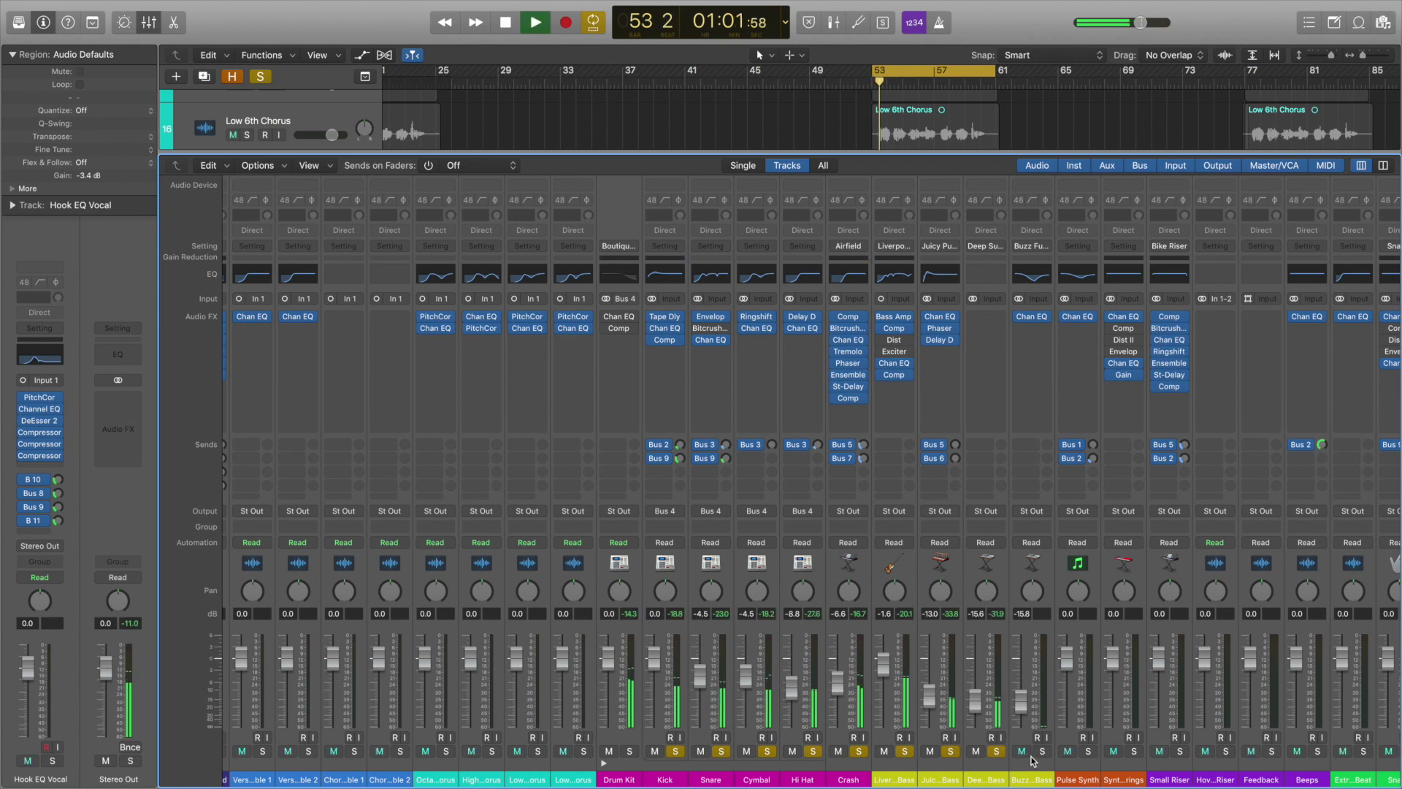
pyautogui.press('space')
pyautogui.click(1042, 751)
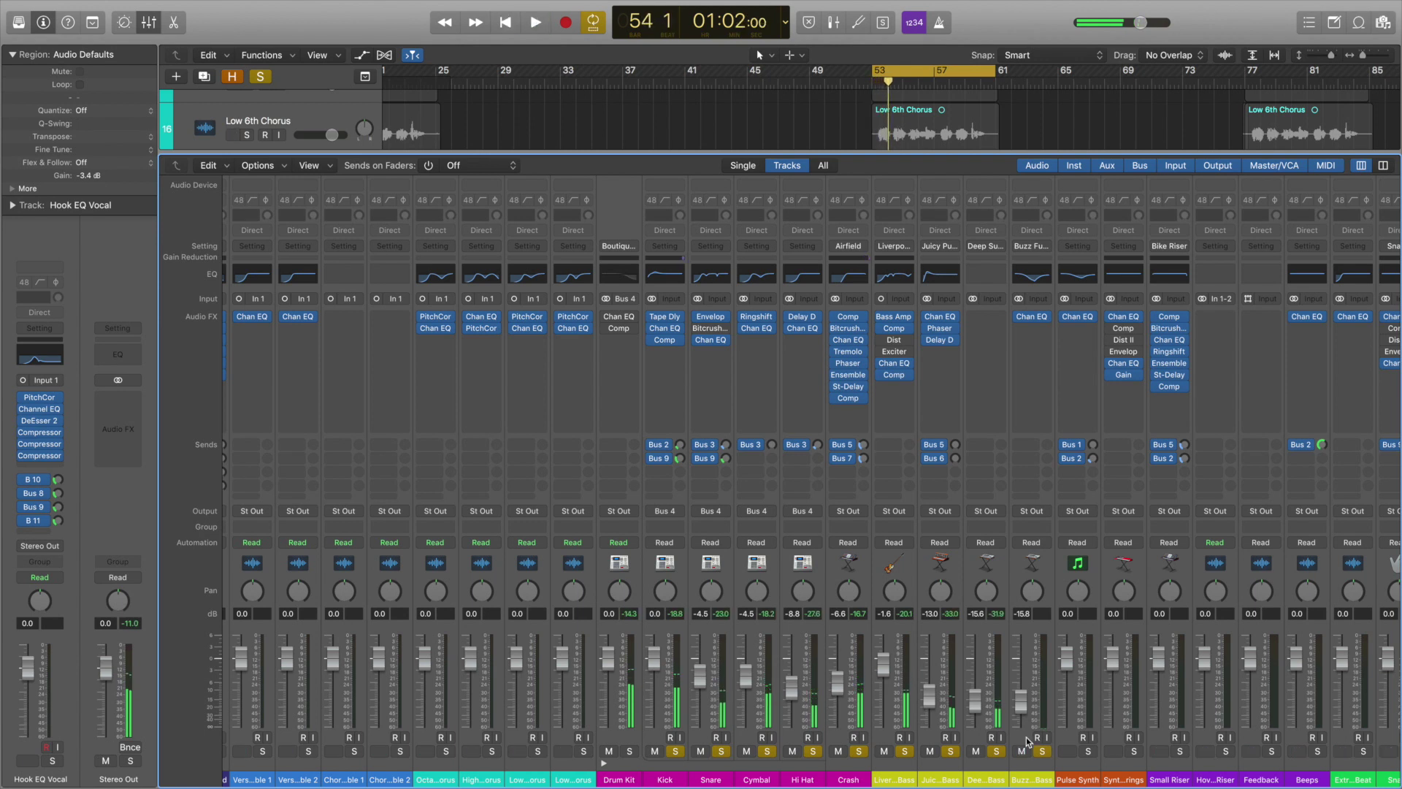
pyautogui.moveTo(1024, 714); pyautogui.dragTo(1024, 720)
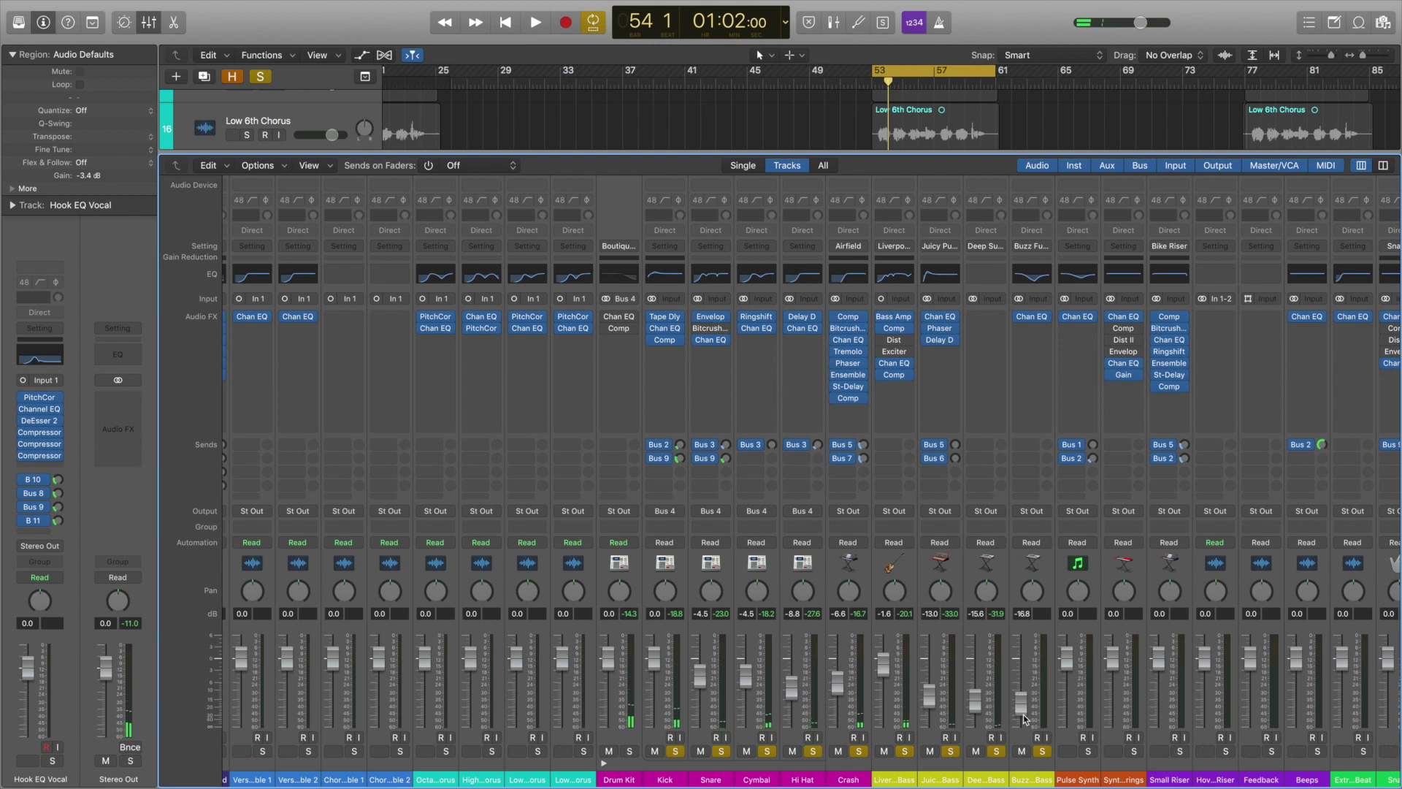
# - Bring the soloed Pulse Synth and synth strings into the looped mix, setting Pulse Synth to -6.6 dB and the strings to -5.2 dB
pyautogui.hscroll(2, 1034, 730)
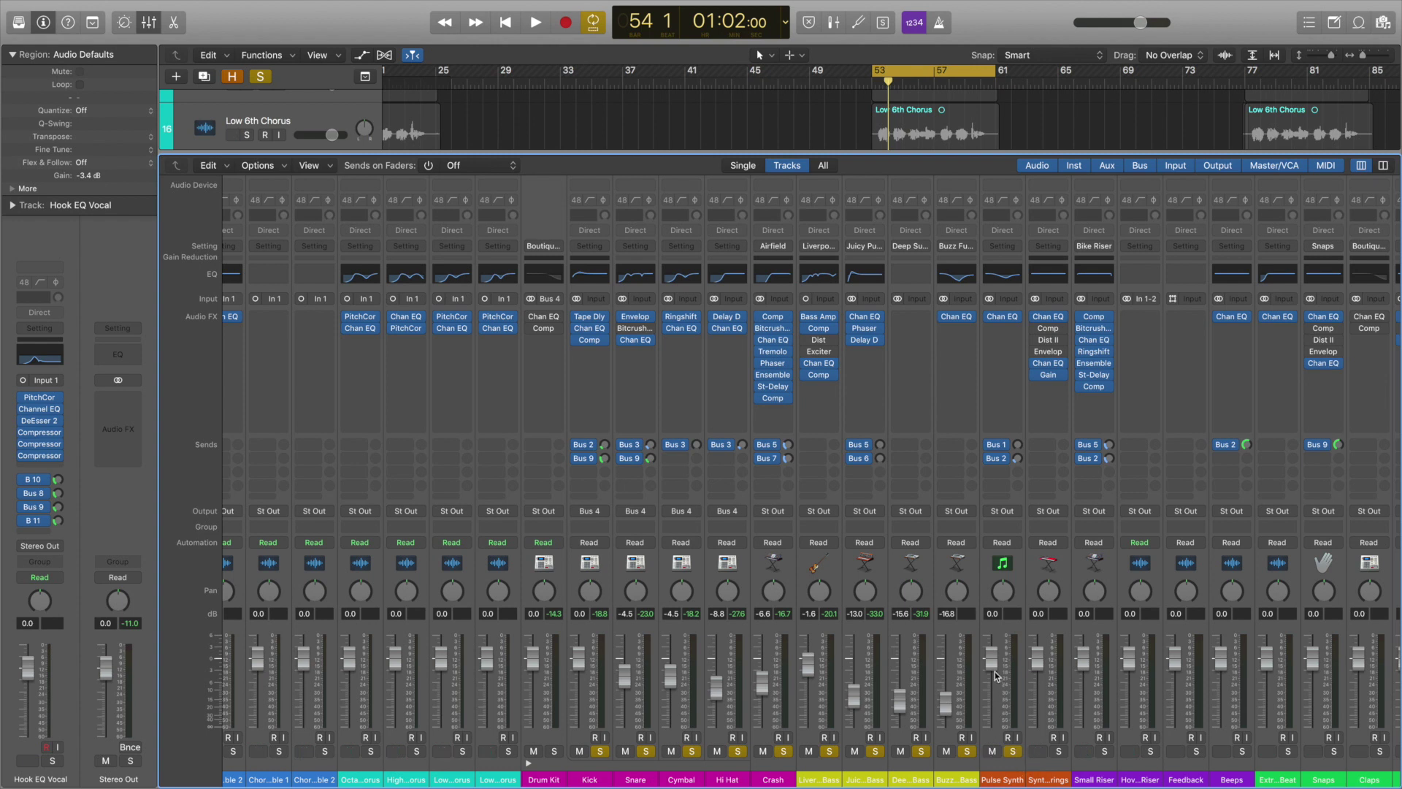
pyautogui.press('space')
pyautogui.moveTo(997, 681); pyautogui.dragTo(996, 698)
pyautogui.press('space')
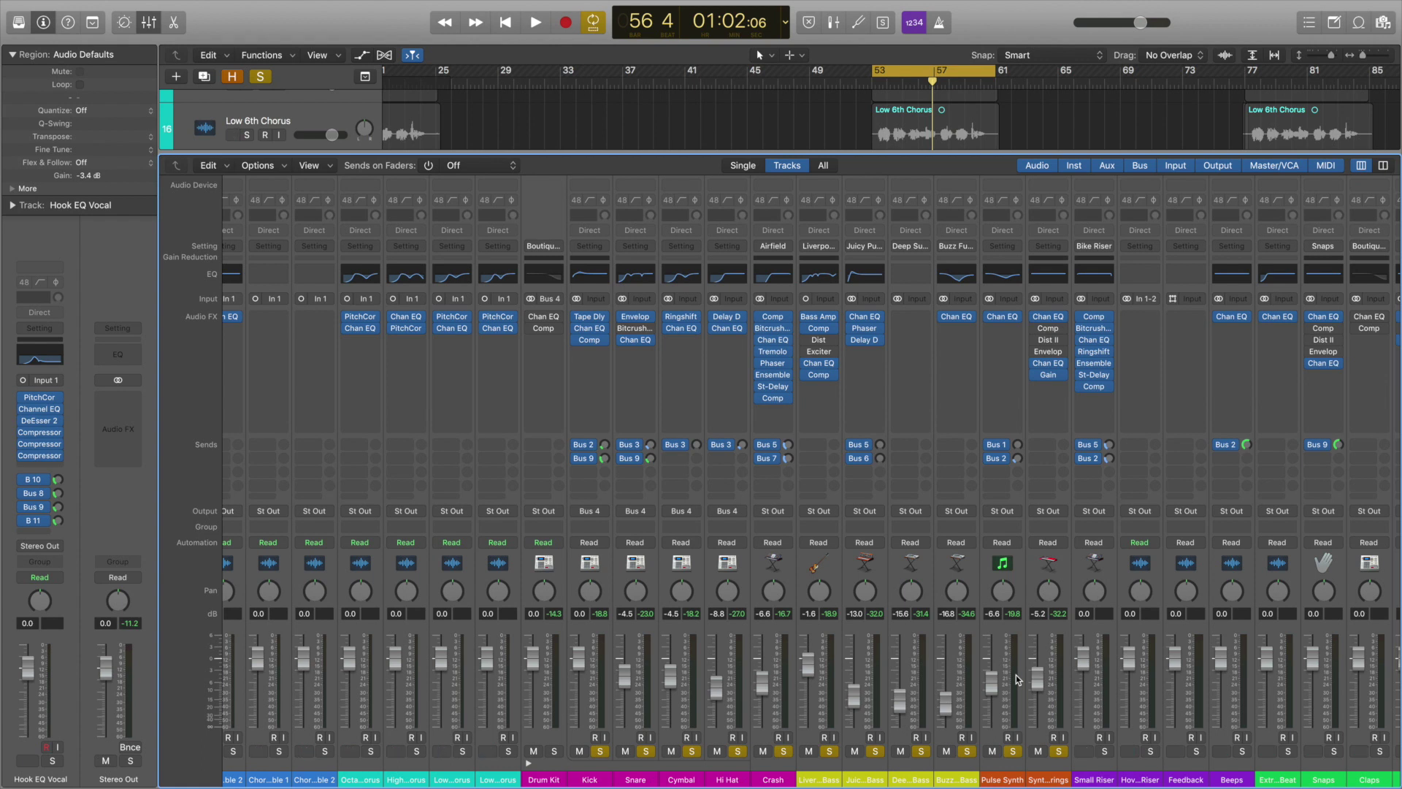
# - Solo the verse and chorus lead vocals and balance them during playback, with the verse vocal at -13.8 dB and the chorus vocal at -9.6 dB
pyautogui.hscroll(-5, 1019, 679)
pyautogui.hscroll(-1, 450, 760)
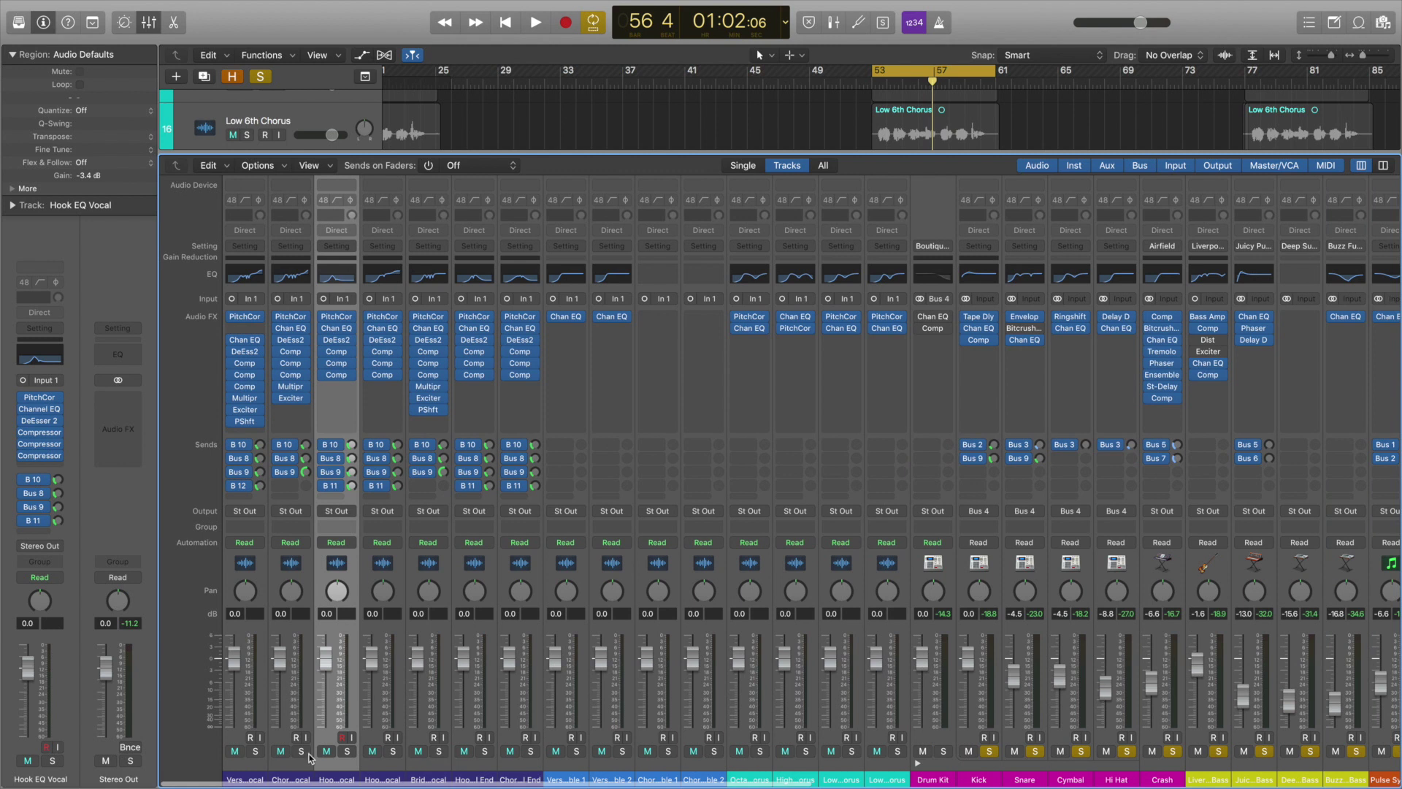
pyautogui.click(300, 752)
pyautogui.click(256, 751)
pyautogui.press('space')
pyautogui.moveTo(279, 661); pyautogui.dragTo(285, 723)
pyautogui.moveTo(240, 670); pyautogui.dragTo(241, 705)
pyautogui.moveTo(282, 702); pyautogui.dragTo(282, 696)
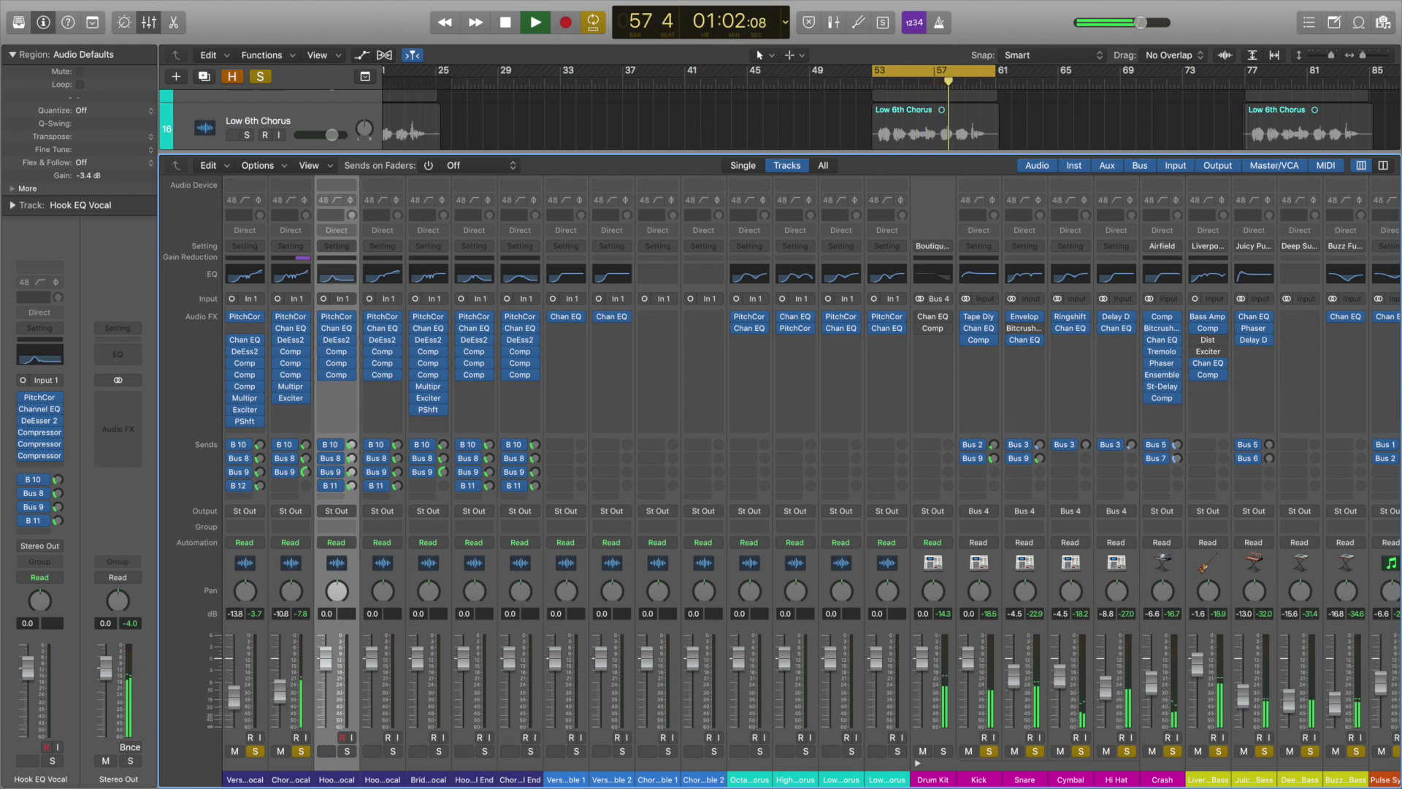
pyautogui.press('space')
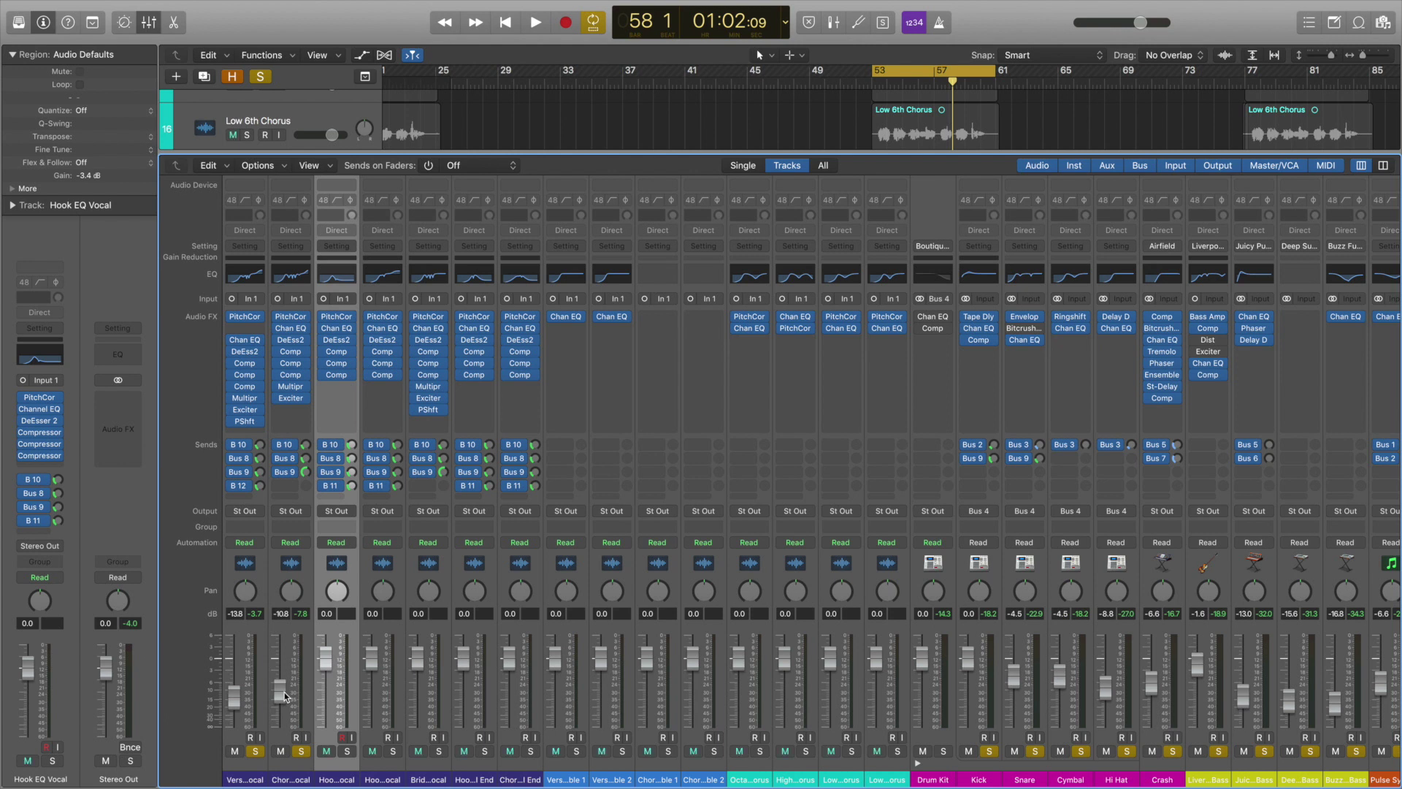
pyautogui.press('space')
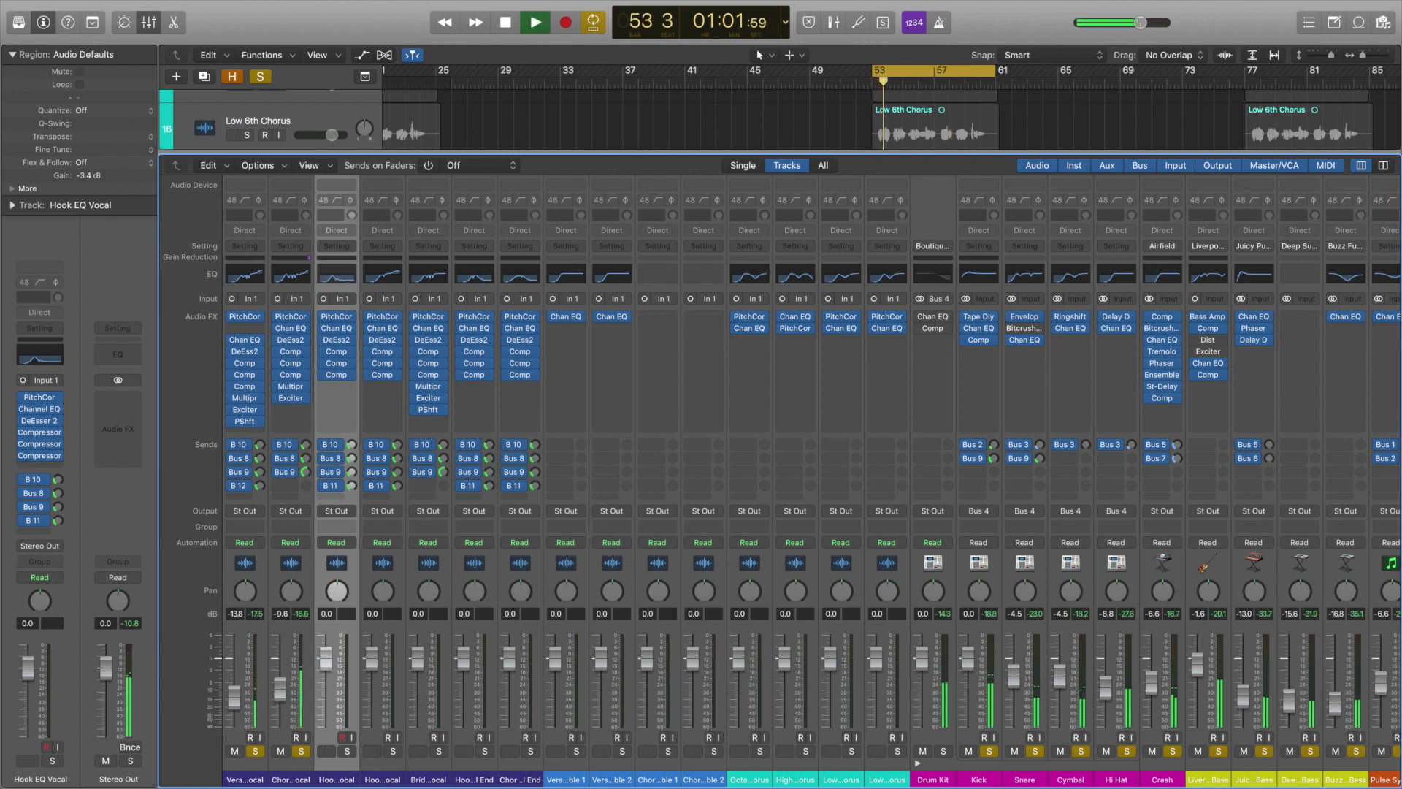
pyautogui.press('space')
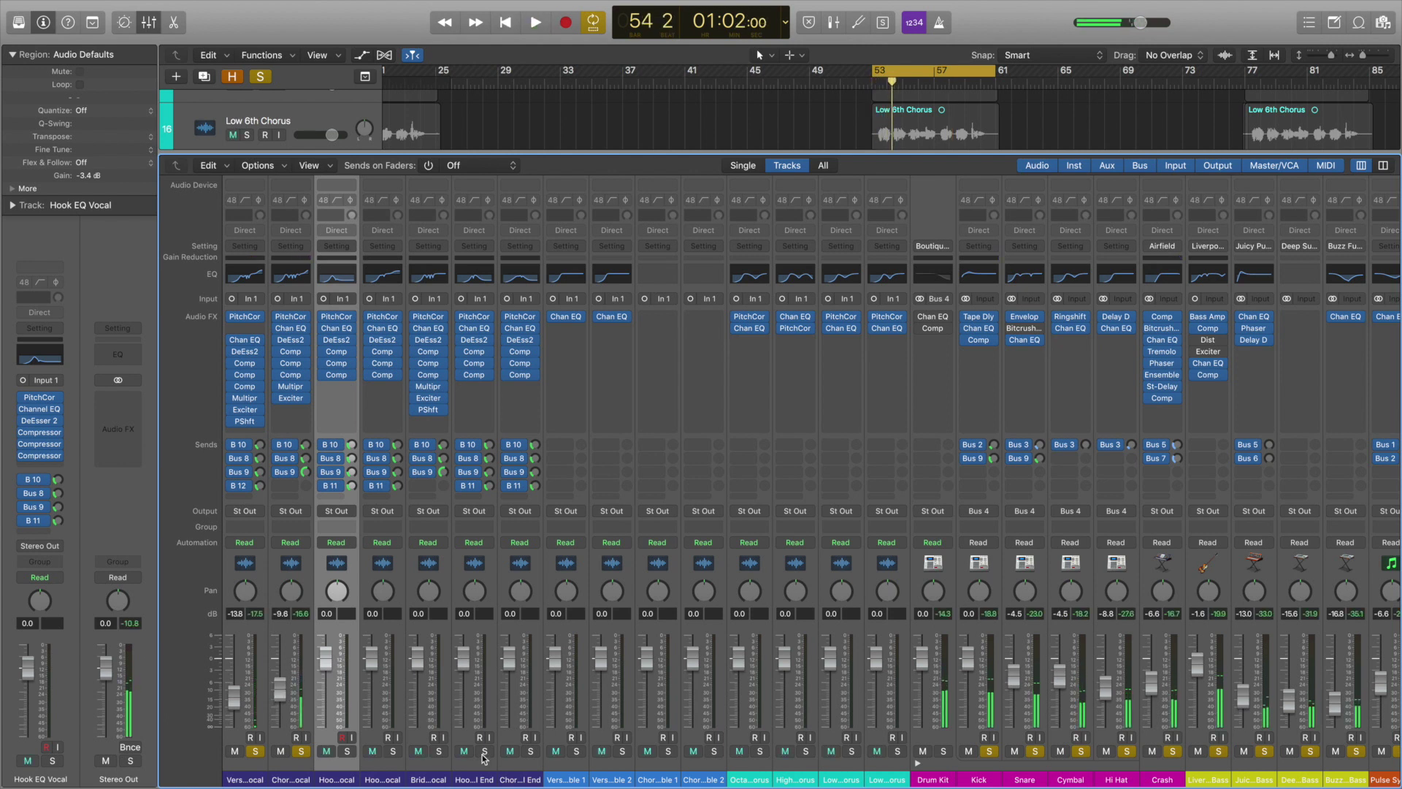
# - Select both Chorus Double tracks and lower them together to -23.0 dB
pyautogui.click(600, 757)
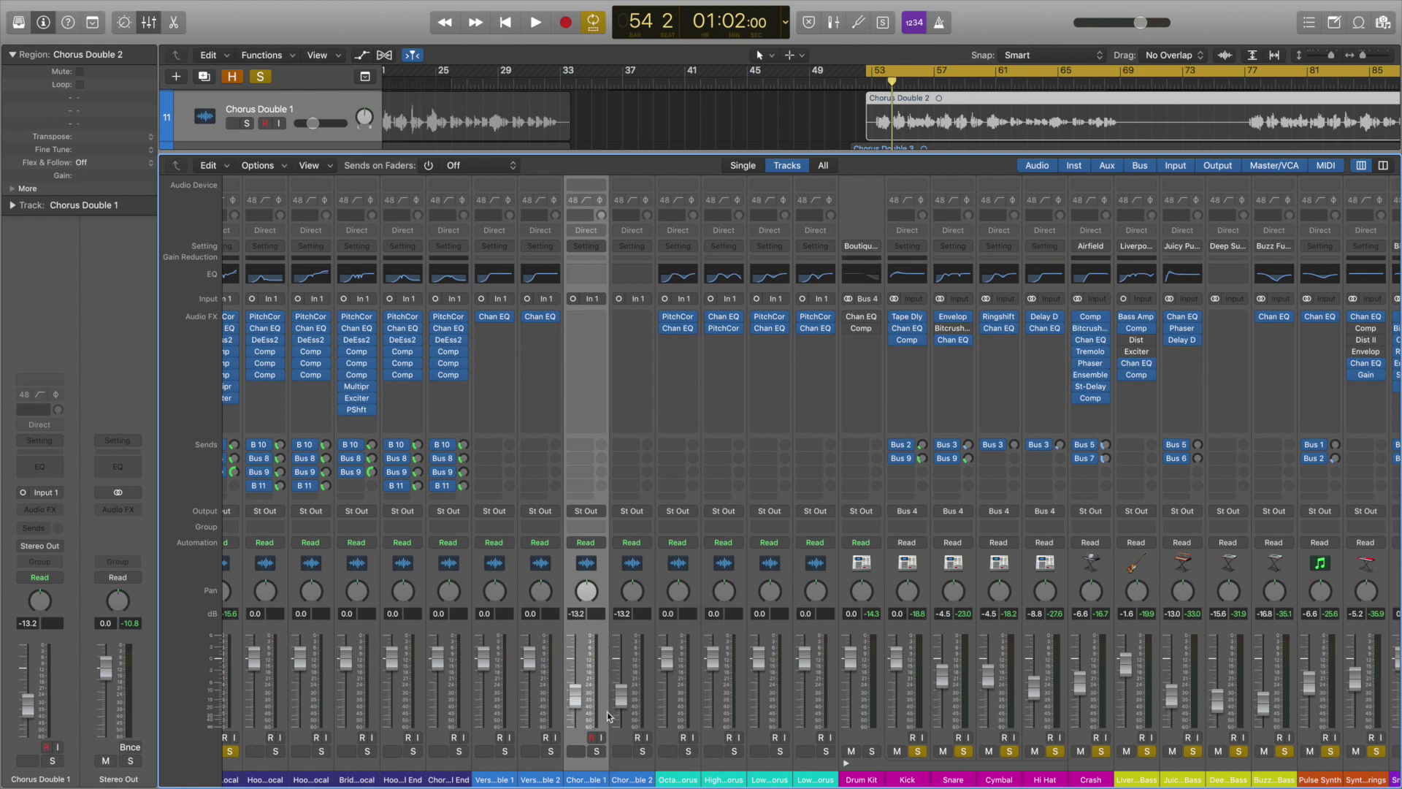
pyautogui.keyDown('shift'); pyautogui.click(623, 763); pyautogui.keyUp('shift')
pyautogui.moveTo(621, 695); pyautogui.dragTo(620, 709)
# - Select the four chorus harmony tracks from Octave Chorus to Low 6th Chorus and lower them together to -12.0 dB
pyautogui.click(681, 779)
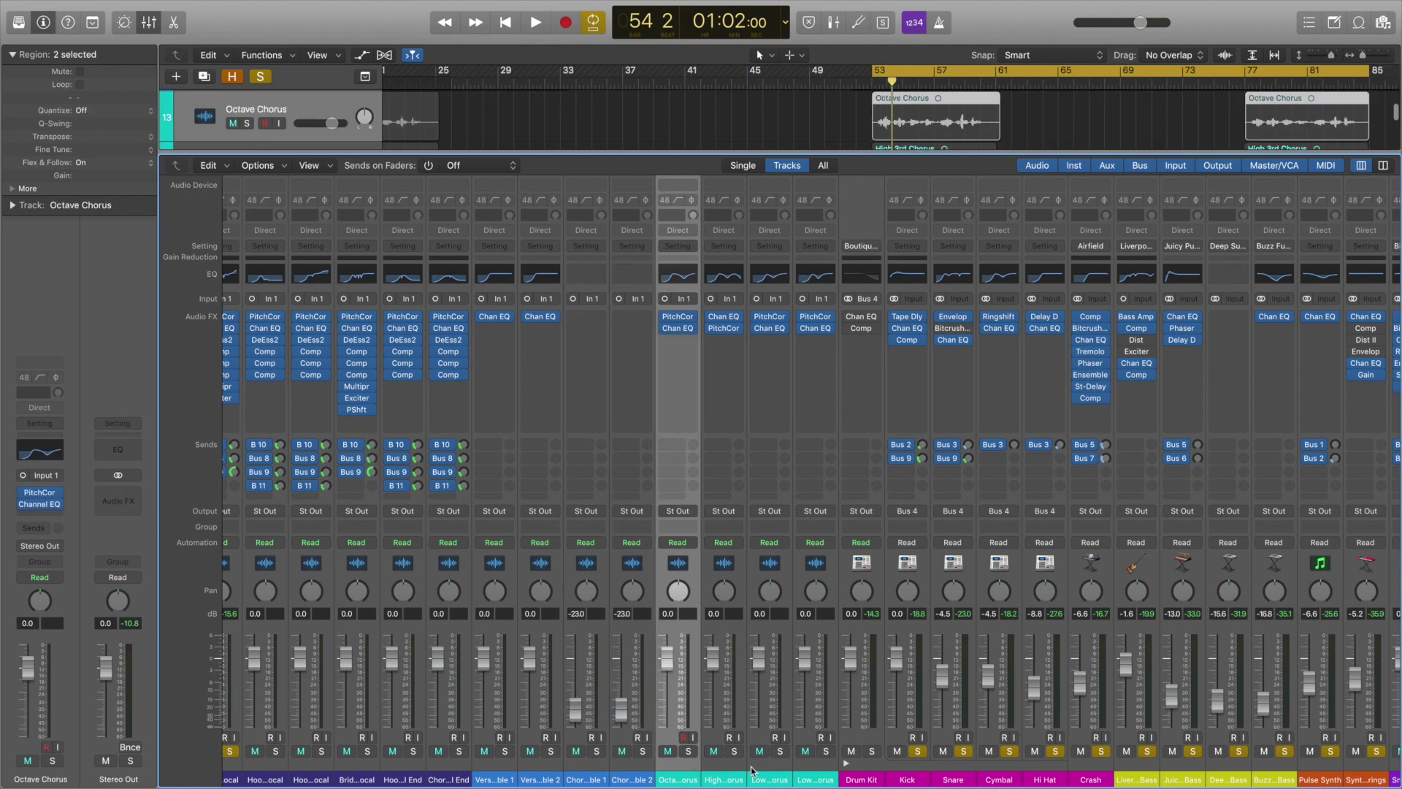
pyautogui.keyDown('shift'); pyautogui.click(824, 768); pyautogui.keyUp('shift')
pyautogui.moveTo(804, 659); pyautogui.dragTo(804, 710)
# - Solo the chorus doubles and harmonies in the looped mix and lower High 3rd Chorus to -19.0 dB
pyautogui.press('space')
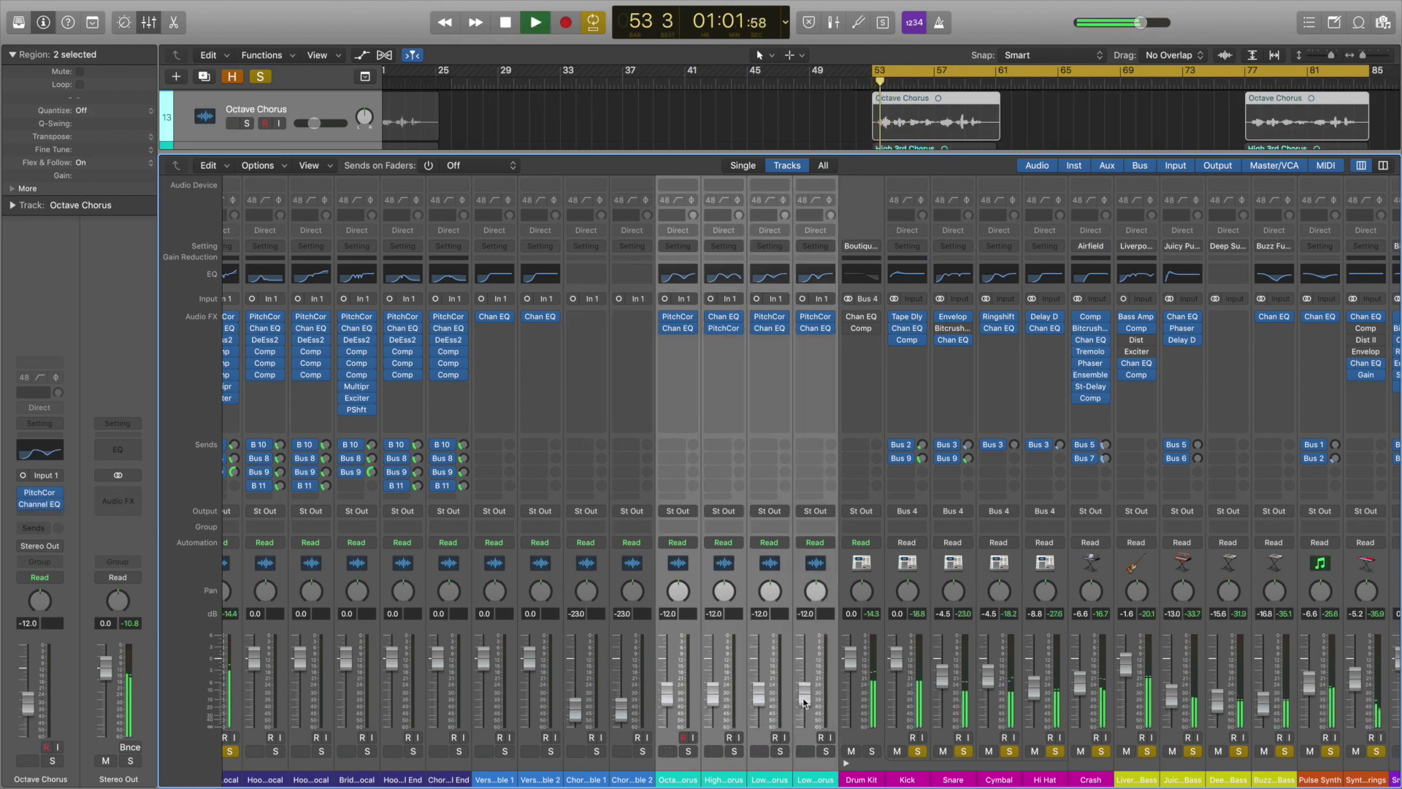
pyautogui.click(716, 754)
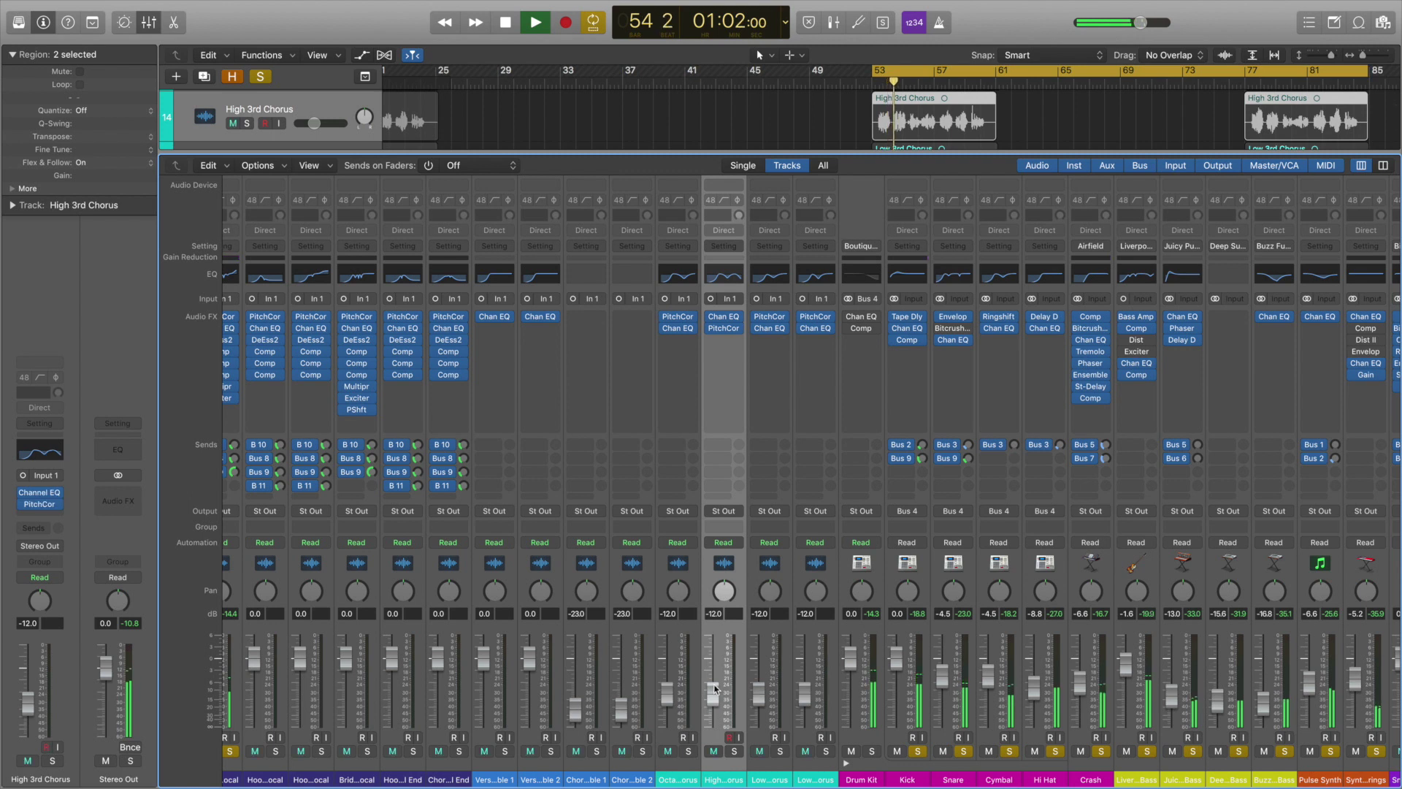
pyautogui.moveTo(597, 751); pyautogui.dragTo(816, 757)
pyautogui.moveTo(712, 695); pyautogui.dragTo(713, 723)
pyautogui.press('space')
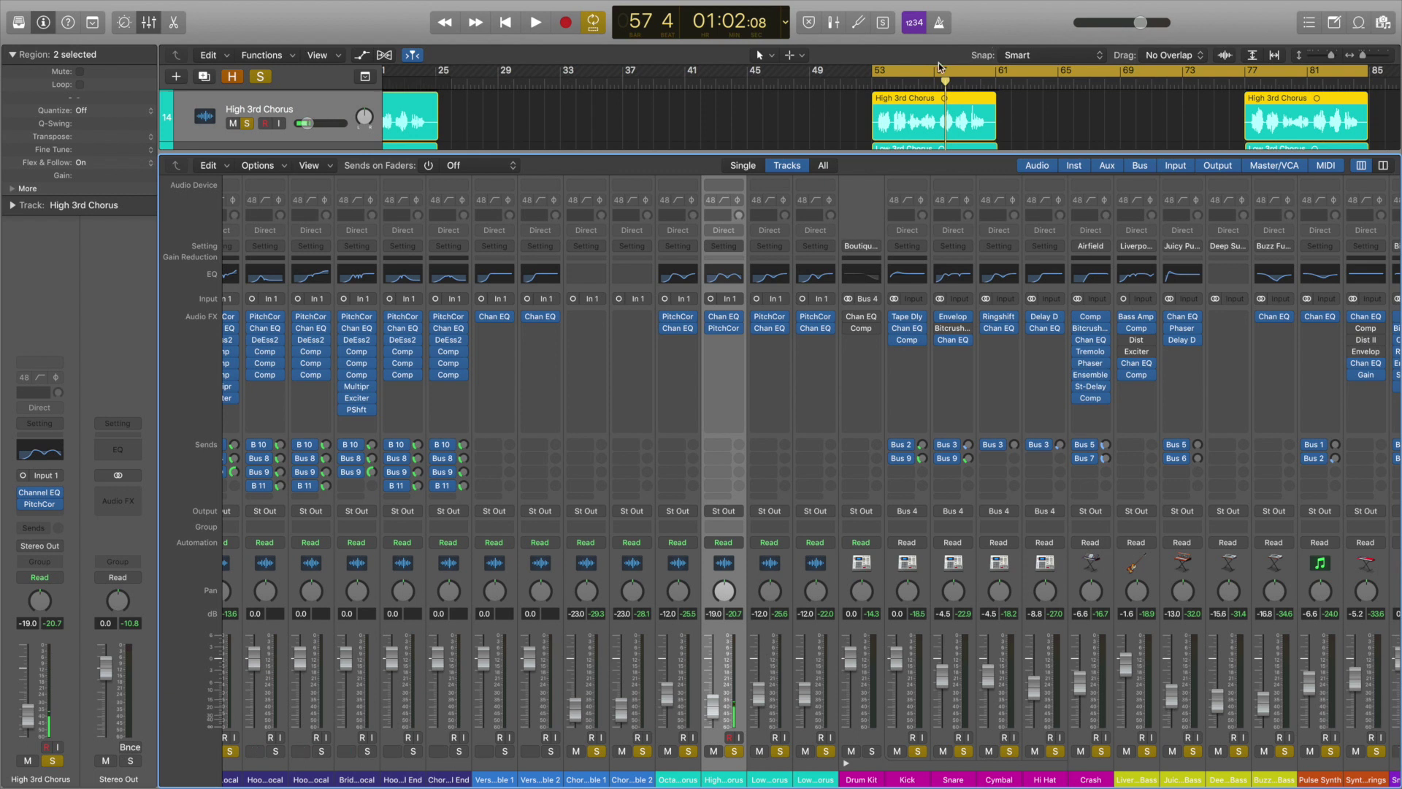
# - Lower the four chorus harmonies together during playback, bringing Octave Chorus and the two low harmonies to -15.4 dB and High 3rd Chorus to -22.4 dB
pyautogui.press('space')
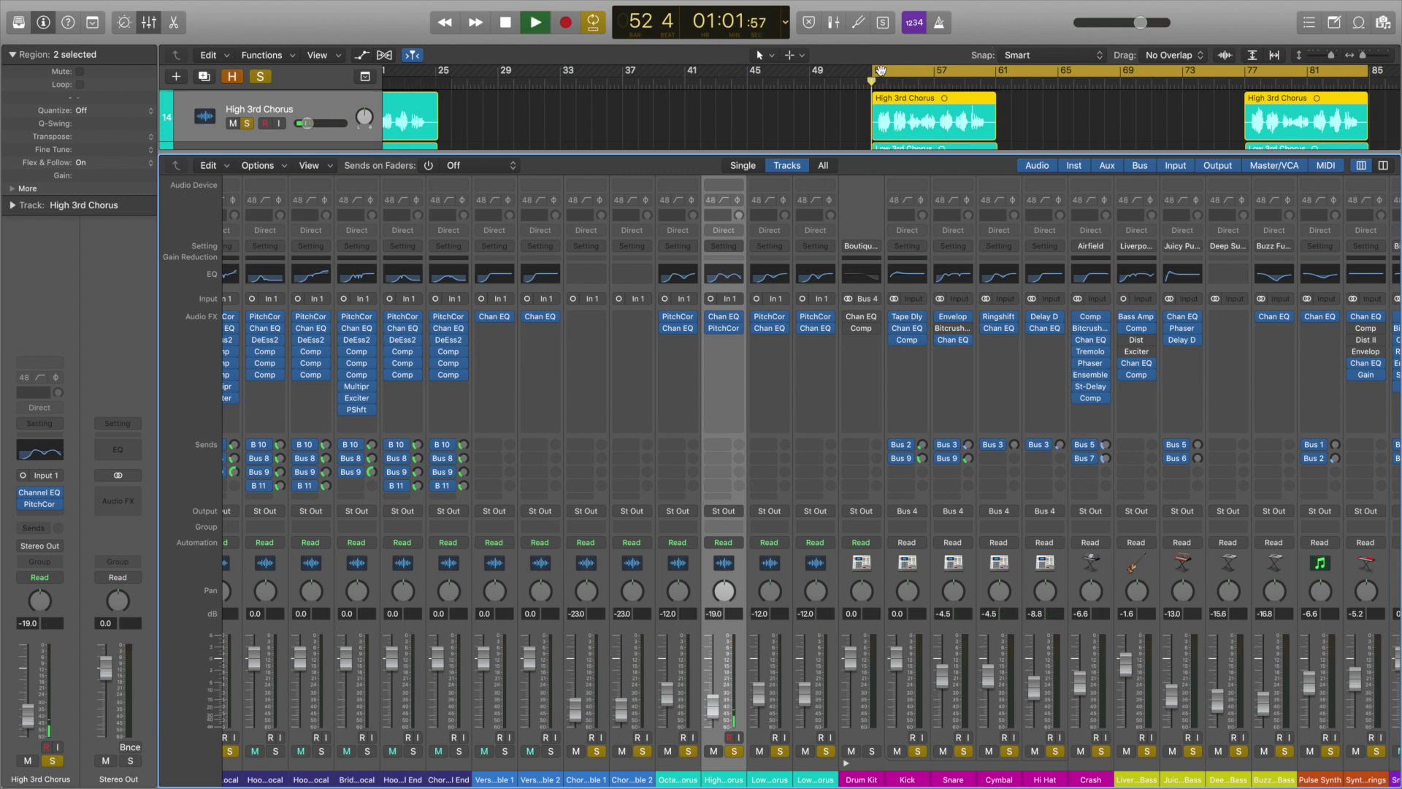
pyautogui.click(678, 670)
pyautogui.keyDown('shift'); pyautogui.click(808, 663); pyautogui.keyUp('shift')
pyautogui.moveTo(805, 695); pyautogui.dragTo(805, 704)
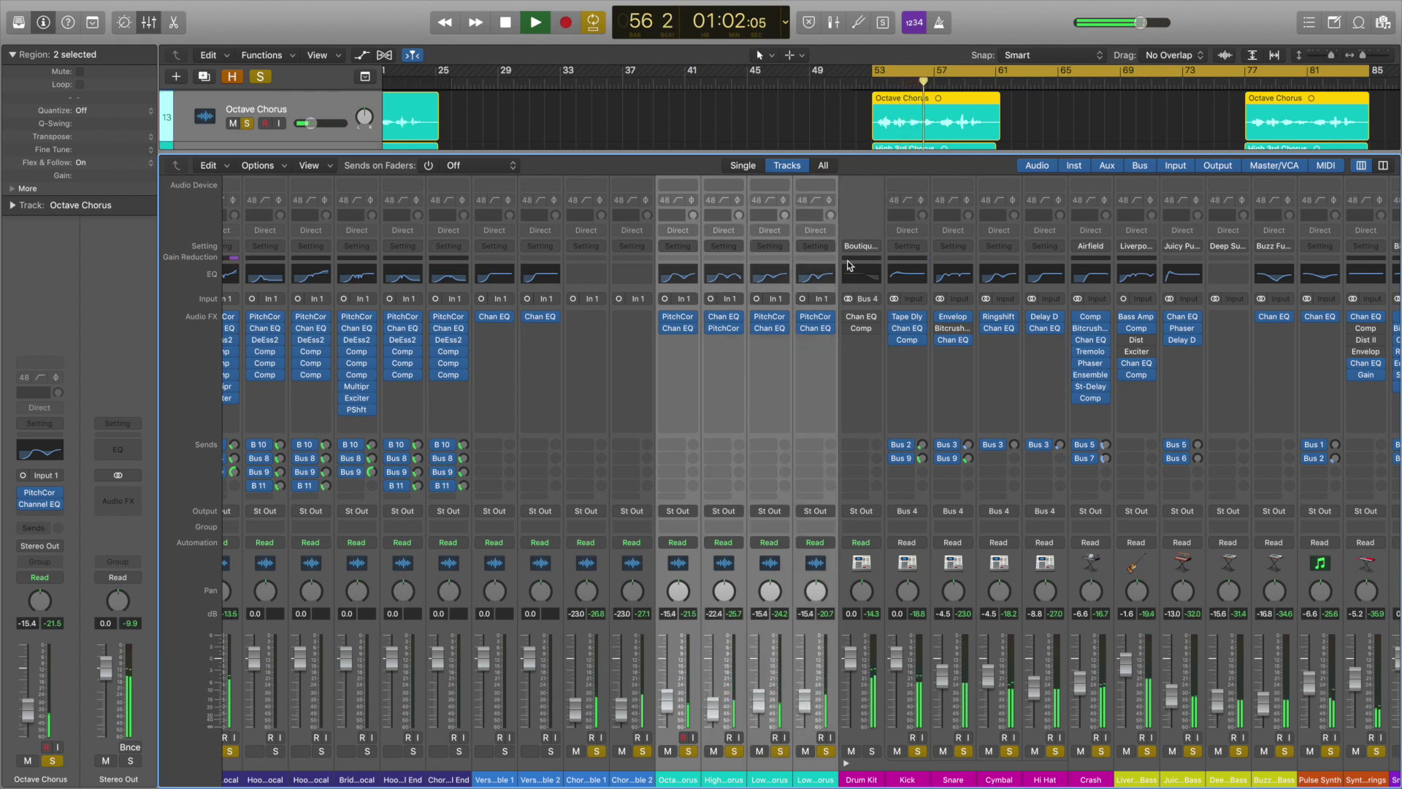
pyautogui.press('space')
# - Solo the Snaps, Claps and Cowbell in the looped mix and set them to -2.1 dB, -0.5 dB and -9.8 dB
pyautogui.hscroll(5, 1056, 760)
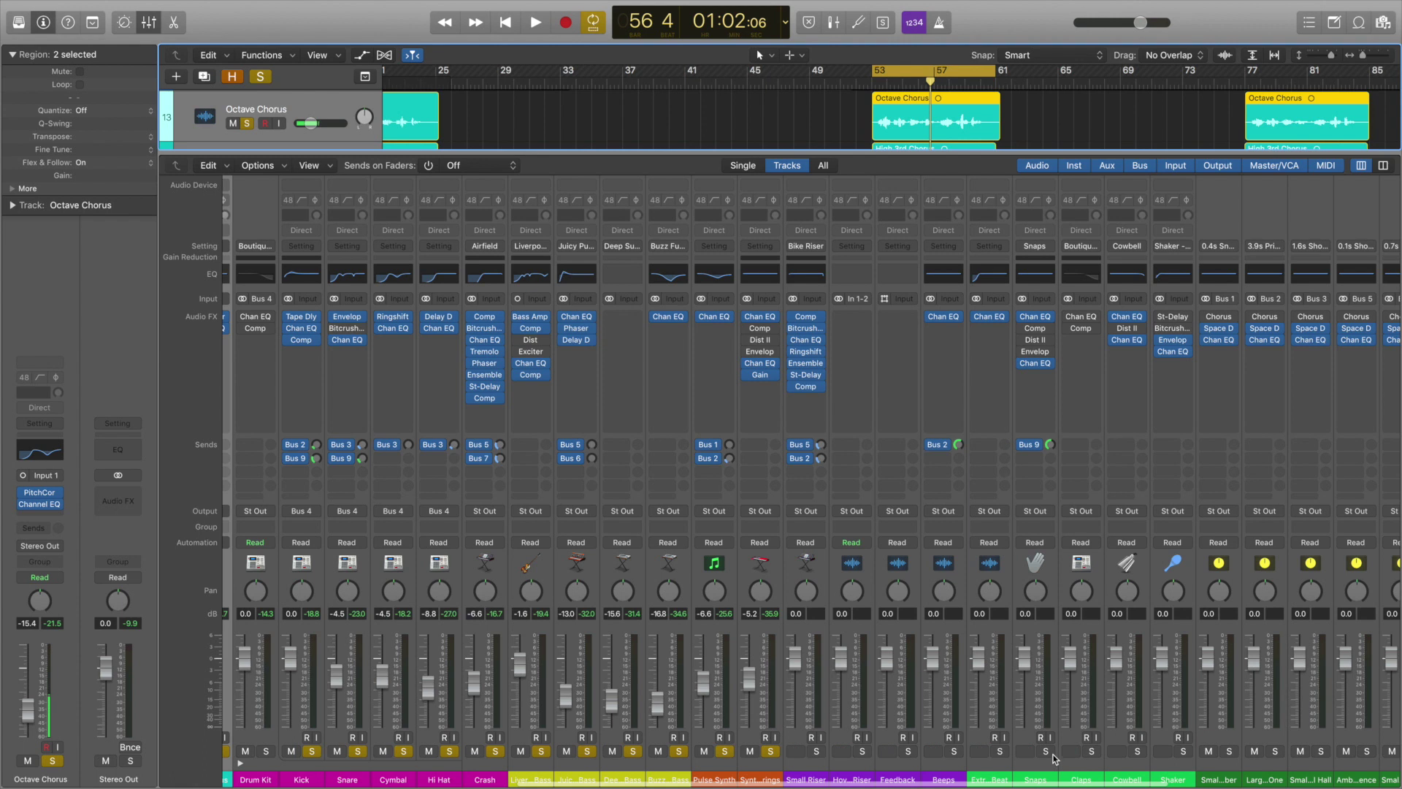
pyautogui.press('space')
pyautogui.hscroll(1, 1053, 758)
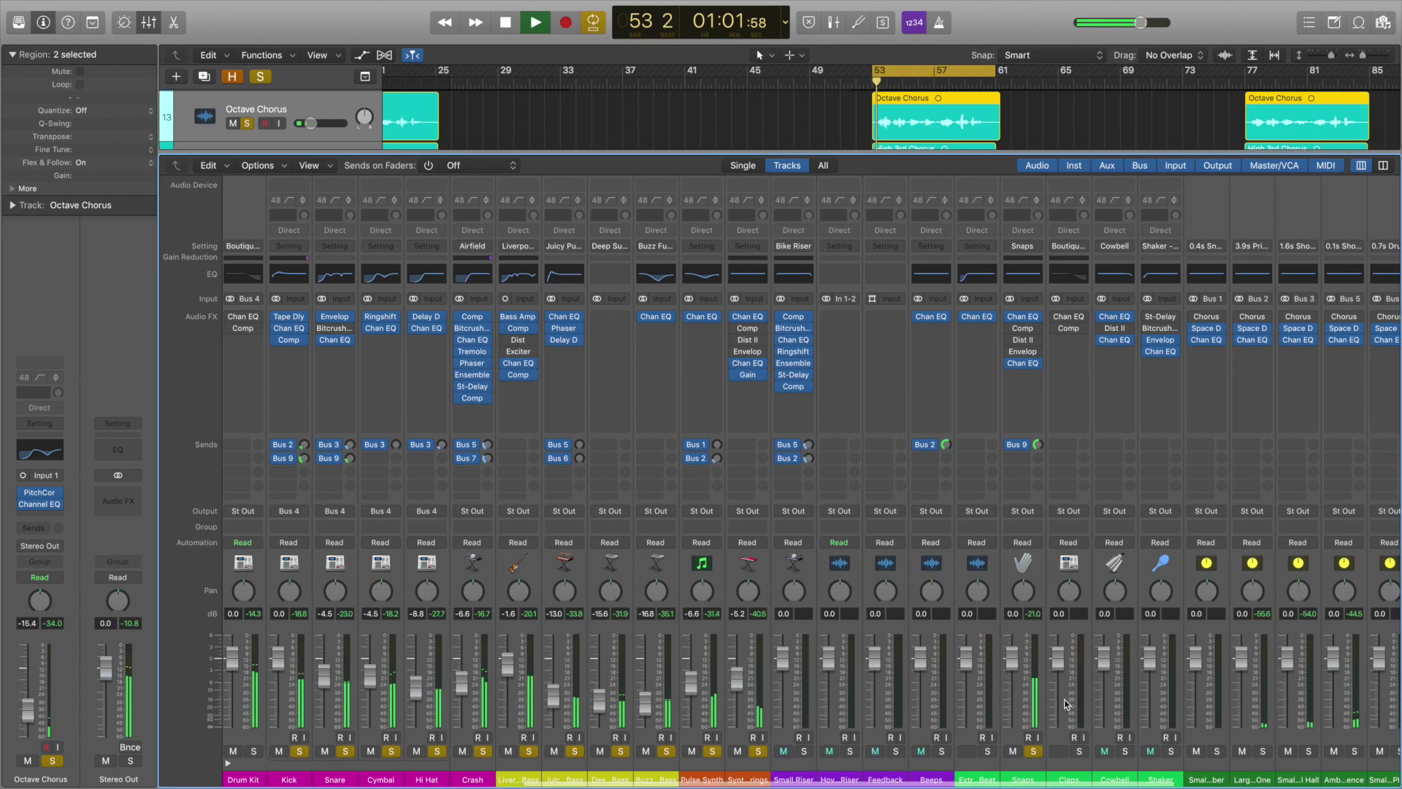
pyautogui.moveTo(1013, 667); pyautogui.dragTo(1014, 677)
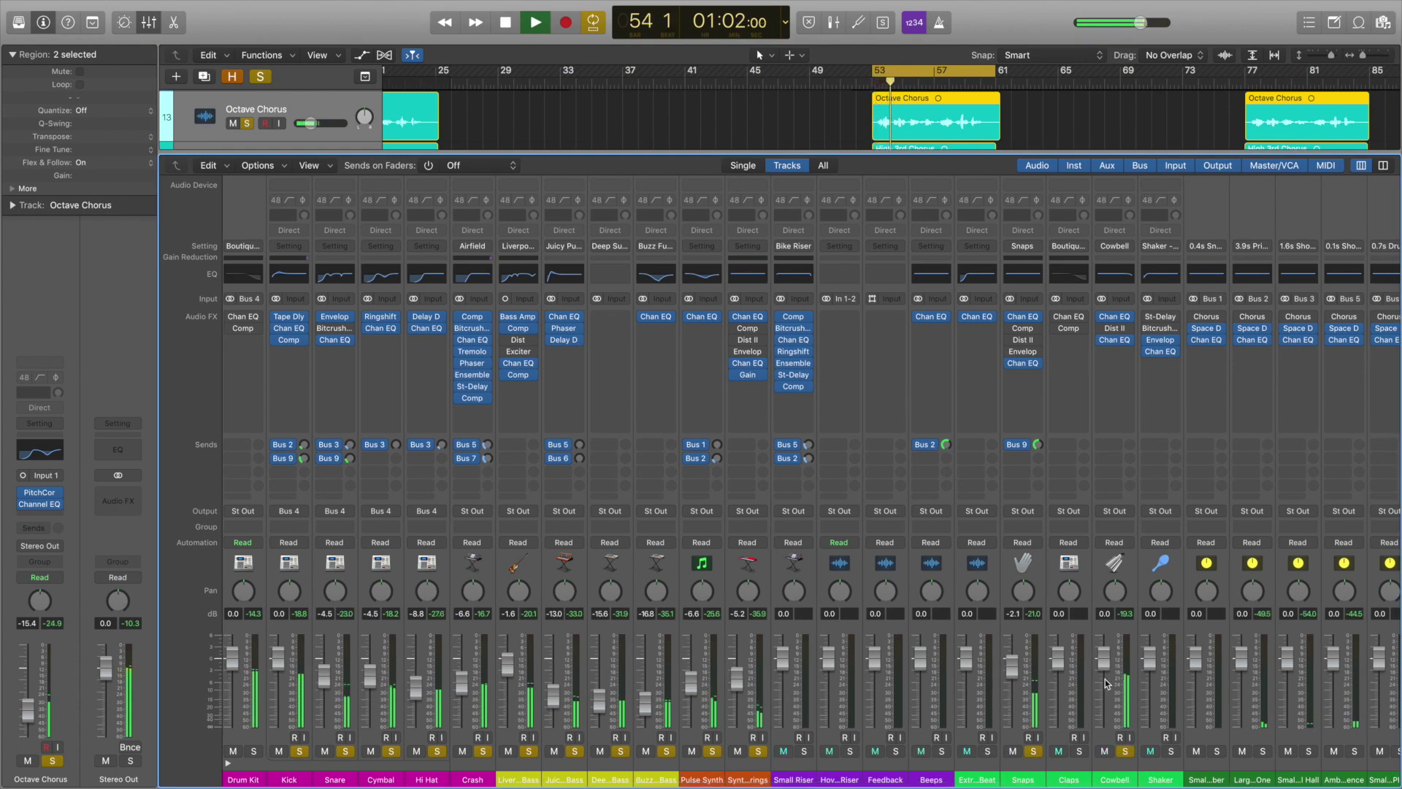
pyautogui.moveTo(1104, 658); pyautogui.dragTo(1105, 690)
pyautogui.click(1079, 751)
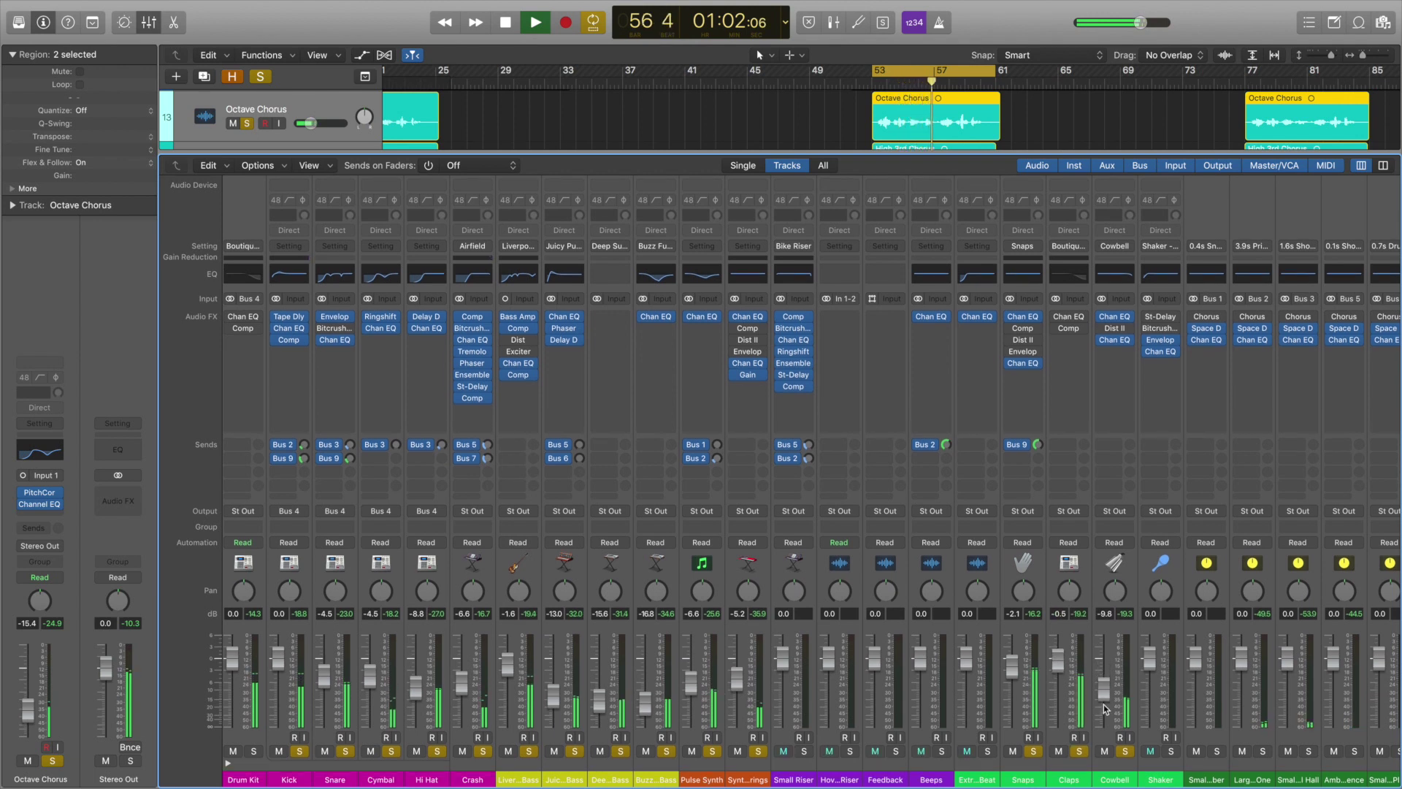
pyautogui.press('space')
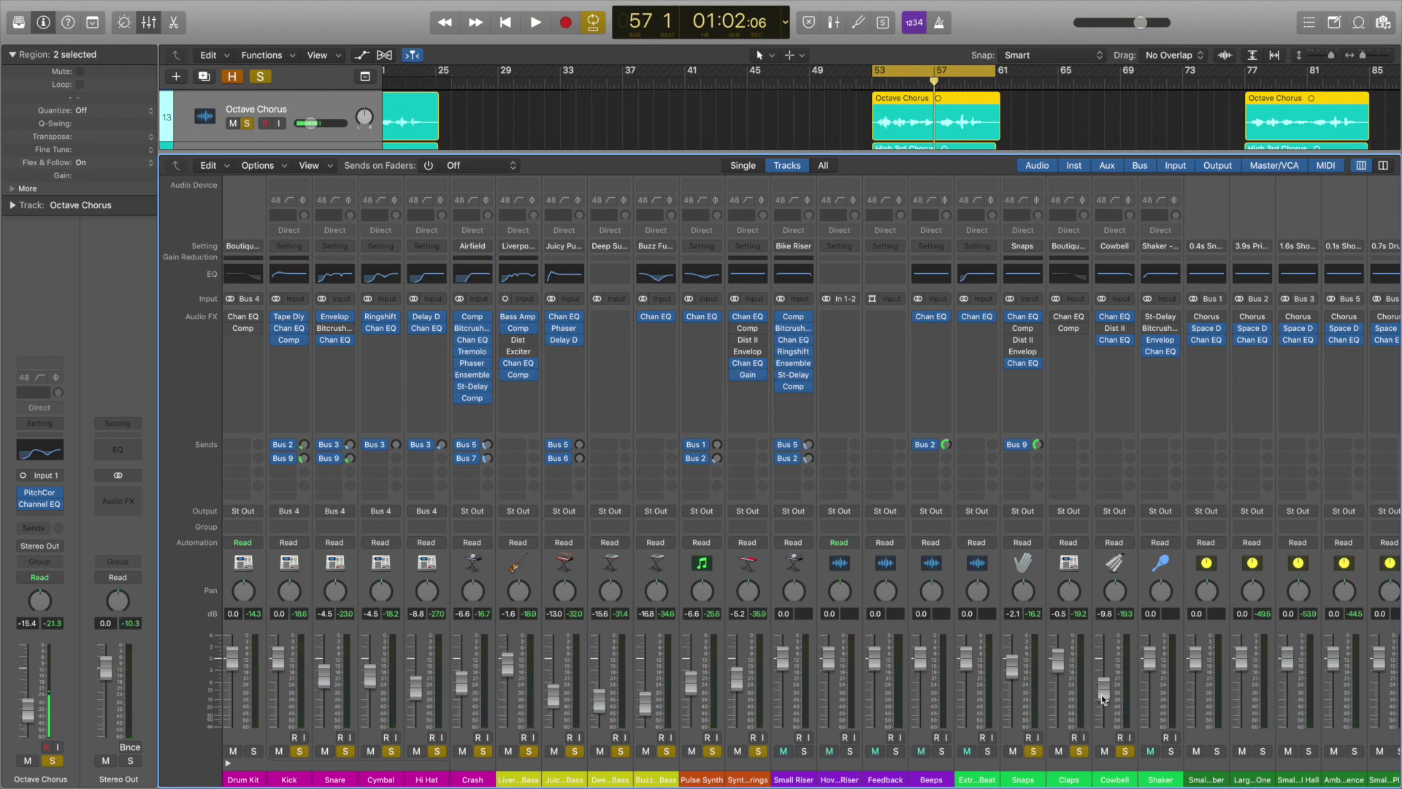